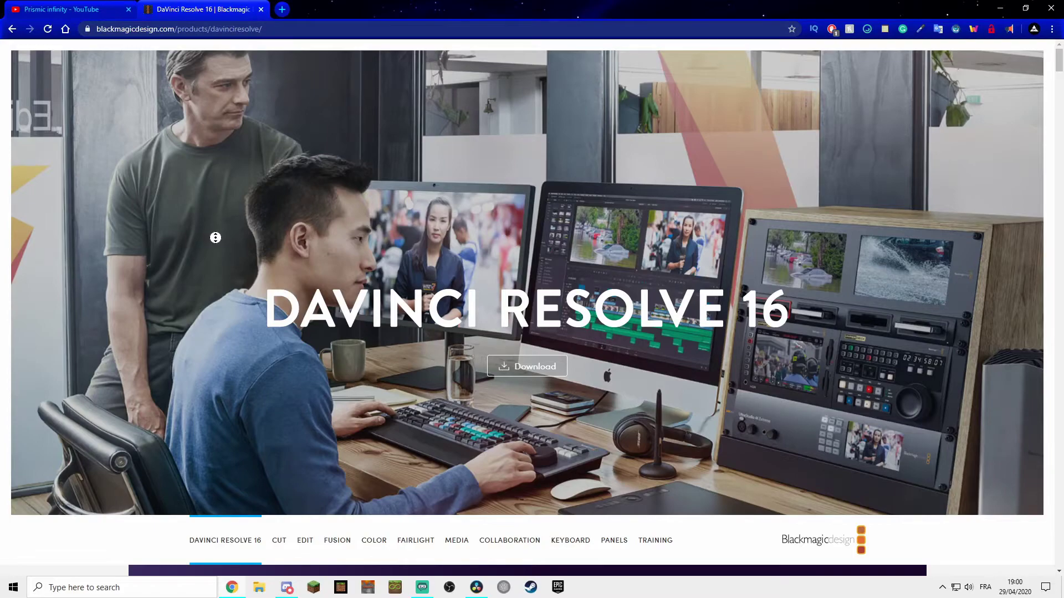
scroll(166, 548, "down", 20)
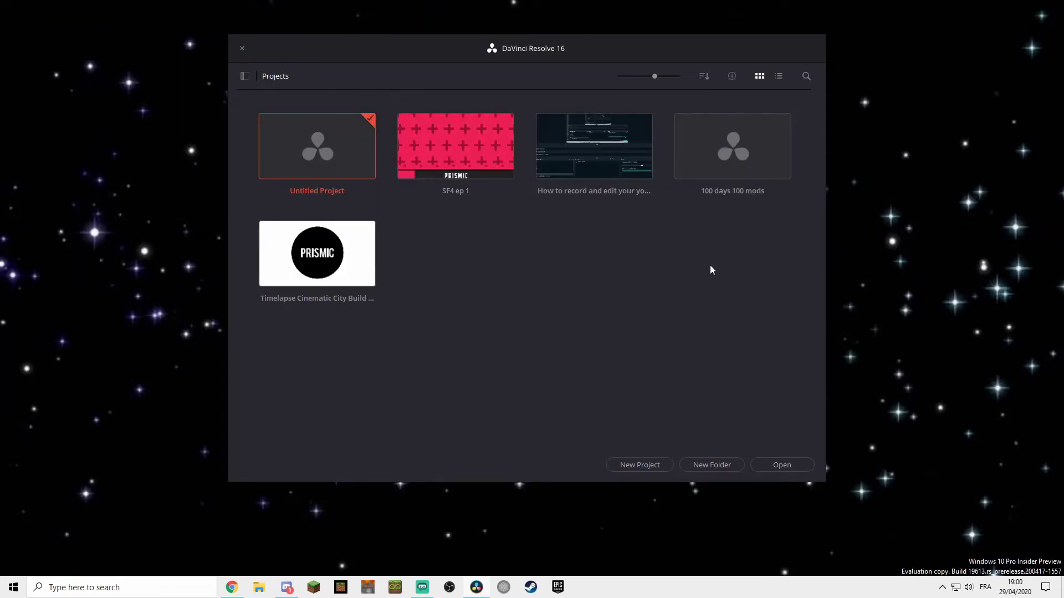
Create a new project named "Tutorial Video".
left_click(640, 465)
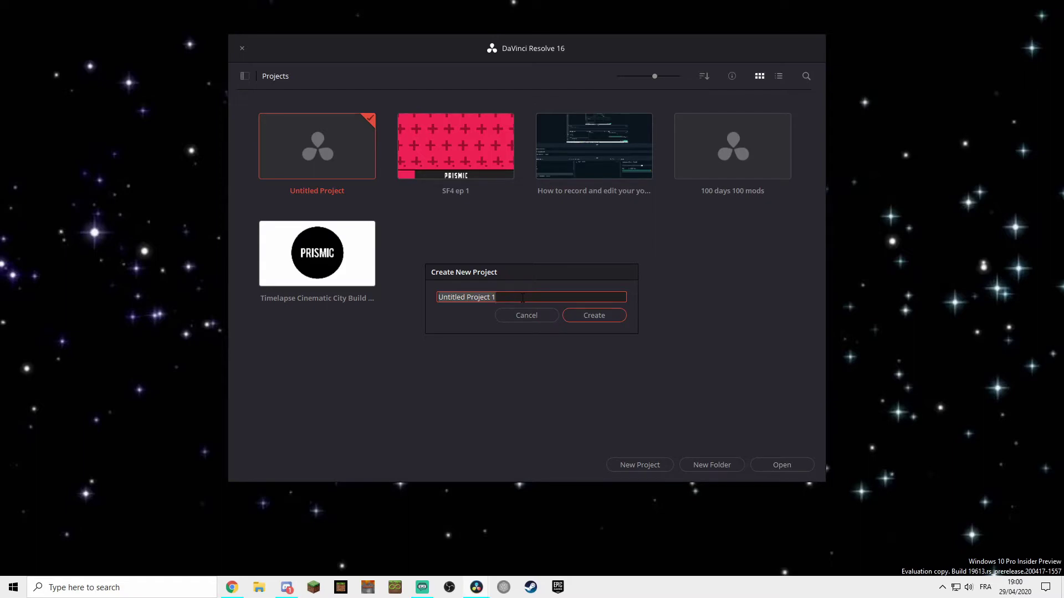
type("Tutorial Video")
left_click(590, 315)
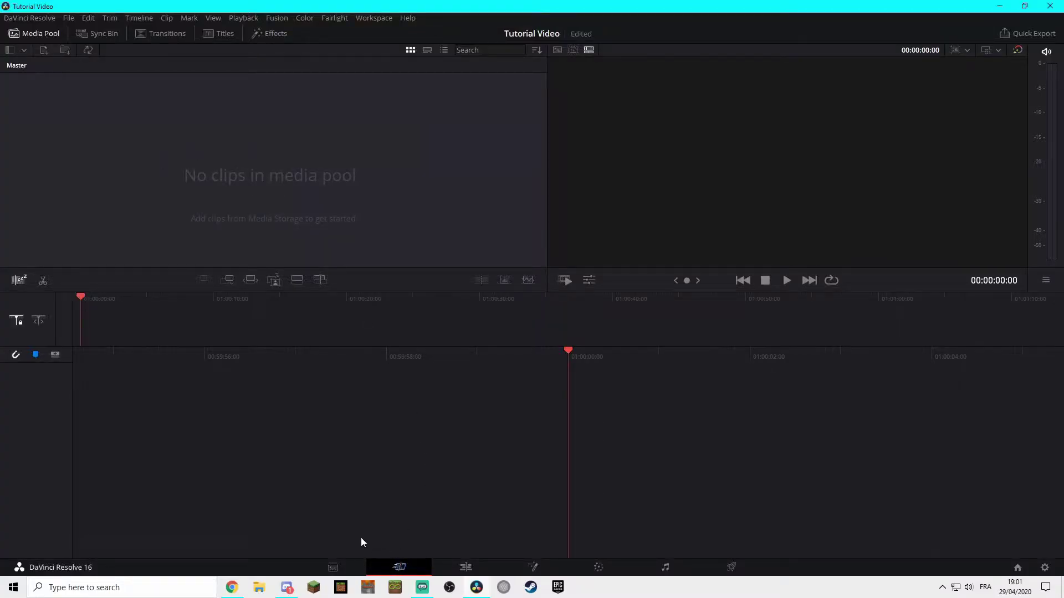
left_click(333, 568)
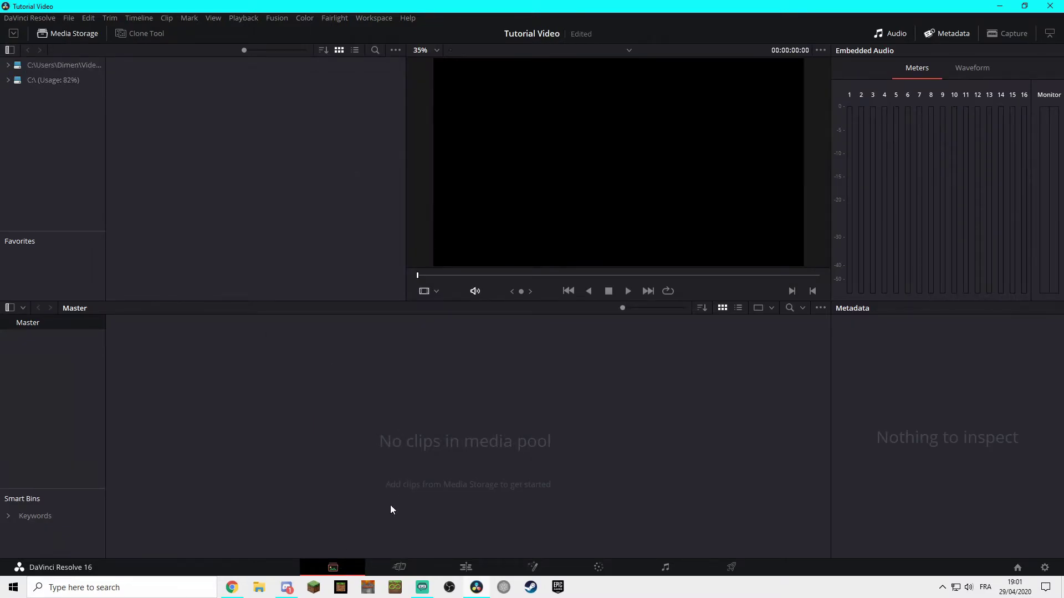
left_click(413, 572)
right_click(212, 162)
left_click(198, 188)
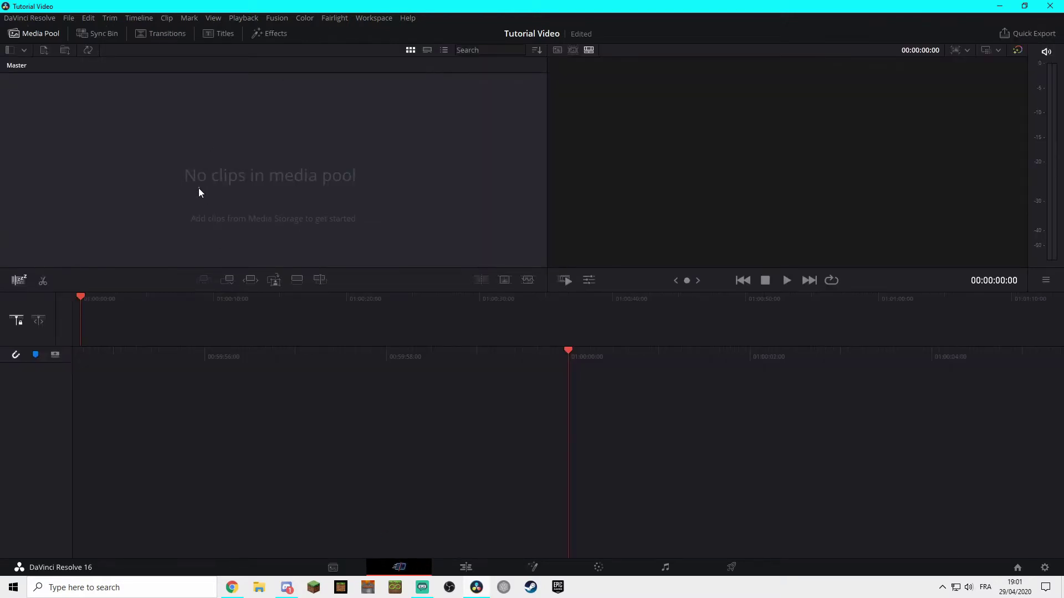
right_click(188, 163)
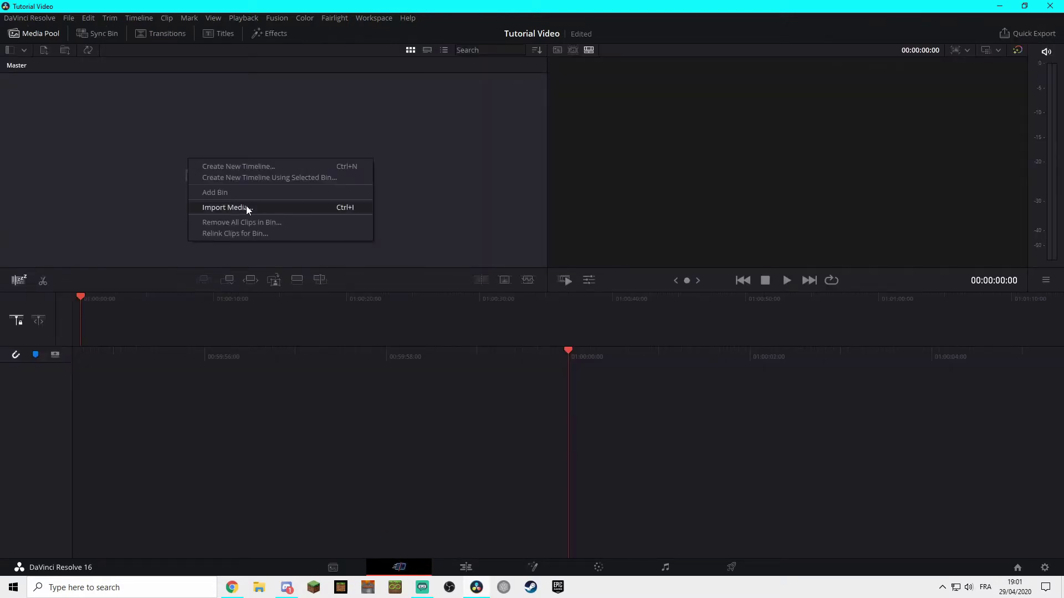
left_click(247, 208)
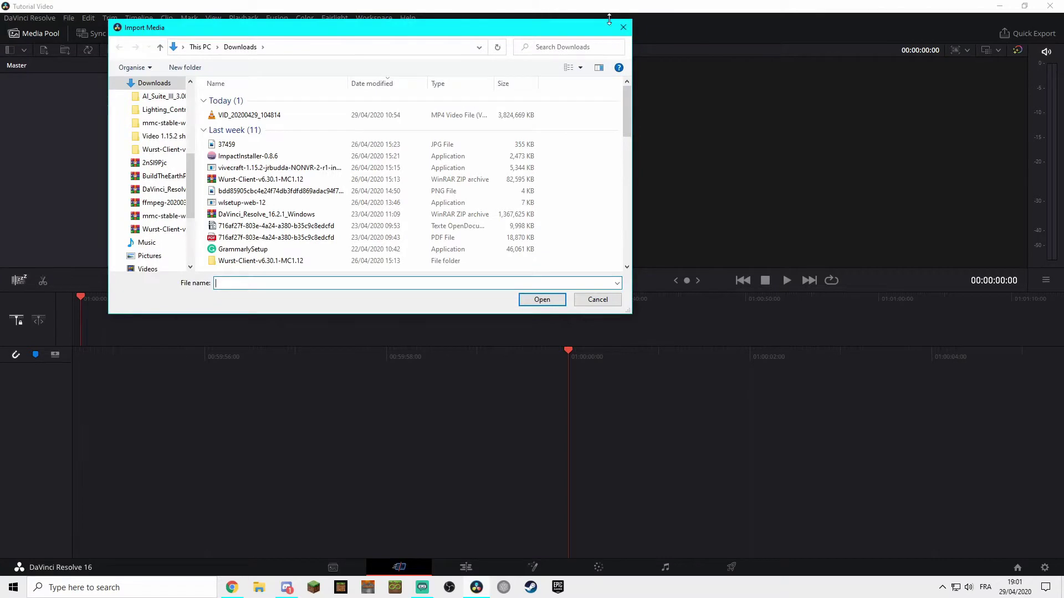
left_click(623, 27)
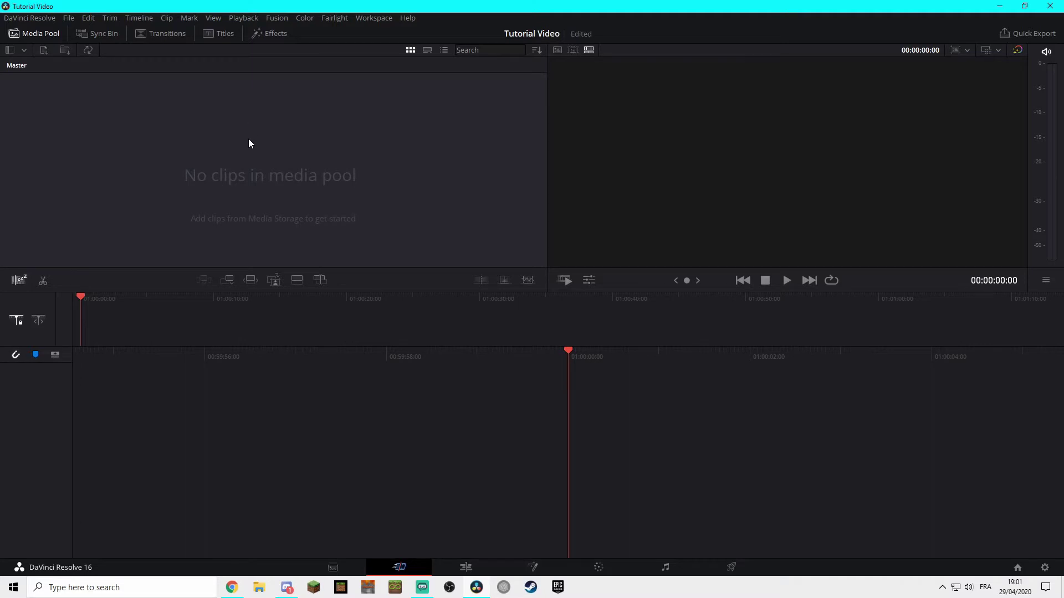
right_click(237, 151)
left_click(260, 162)
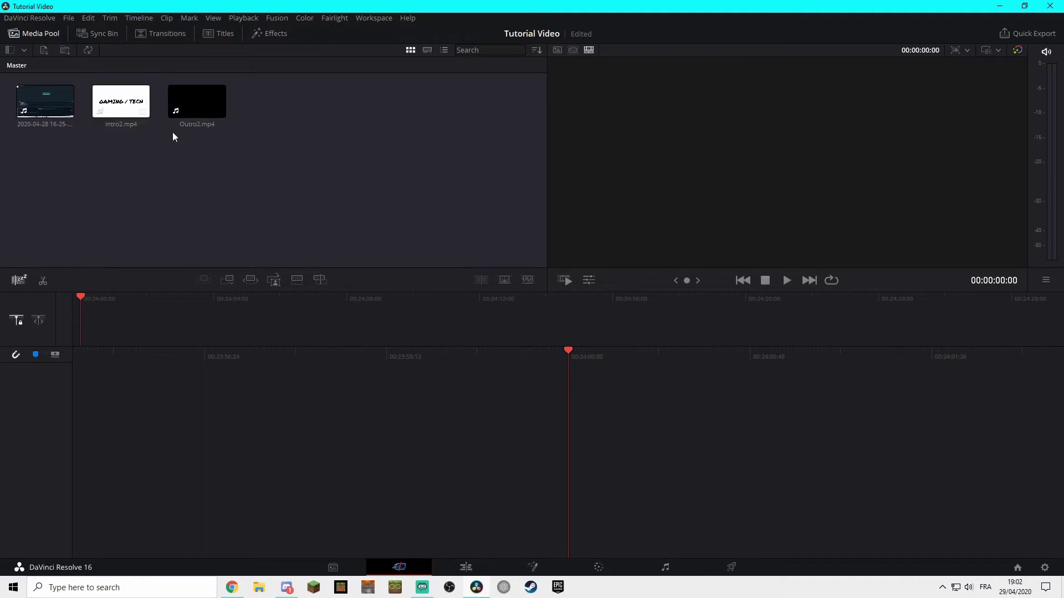
left_click(51, 136)
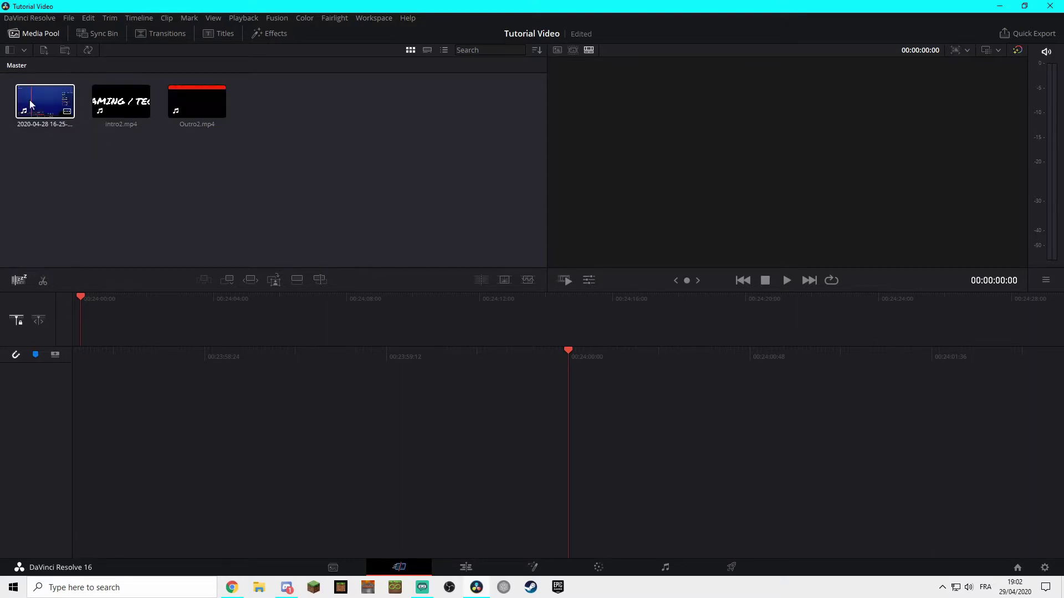
left_click(83, 182)
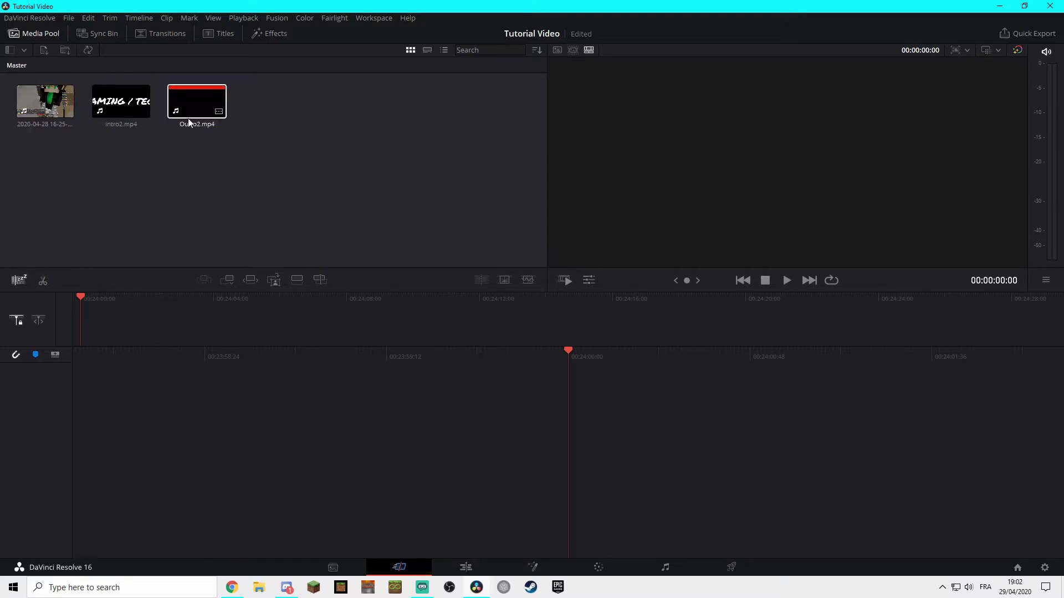
left_click(142, 115)
mouse_move(142, 116)
left_mouse_down()
mouse_move(549, 405)
mouse_move(598, 482)
mouse_move(569, 509)
mouse_move(579, 508)
mouse_move(352, 187)
mouse_move(280, 105)
mouse_move(255, 111)
left_mouse_up()
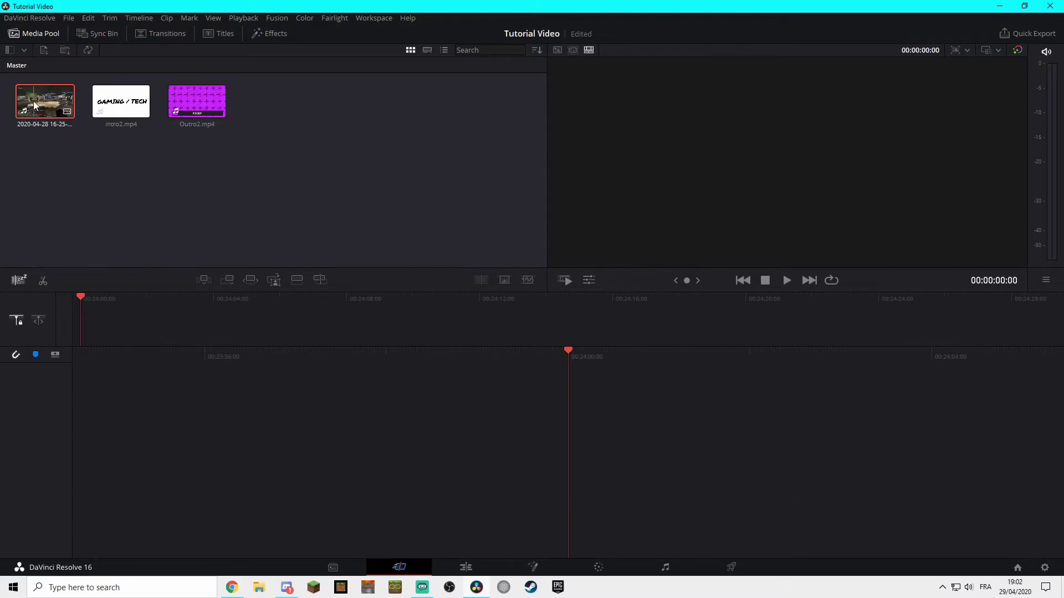
left_click_drag(33, 100, 98, 132)
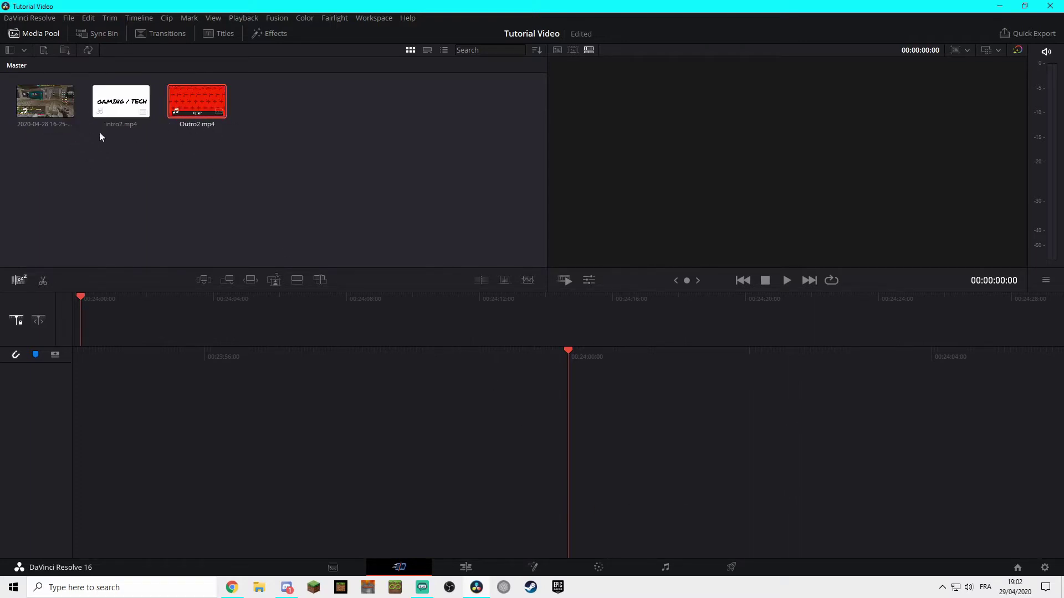
left_click_drag(45, 101, 596, 487)
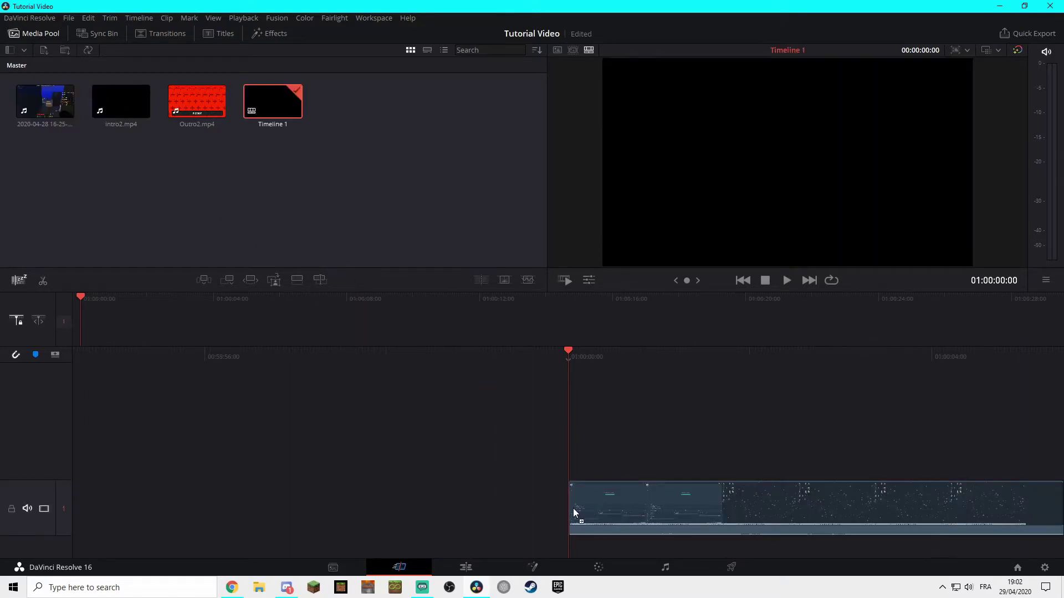
left_click_drag(574, 514, 576, 514)
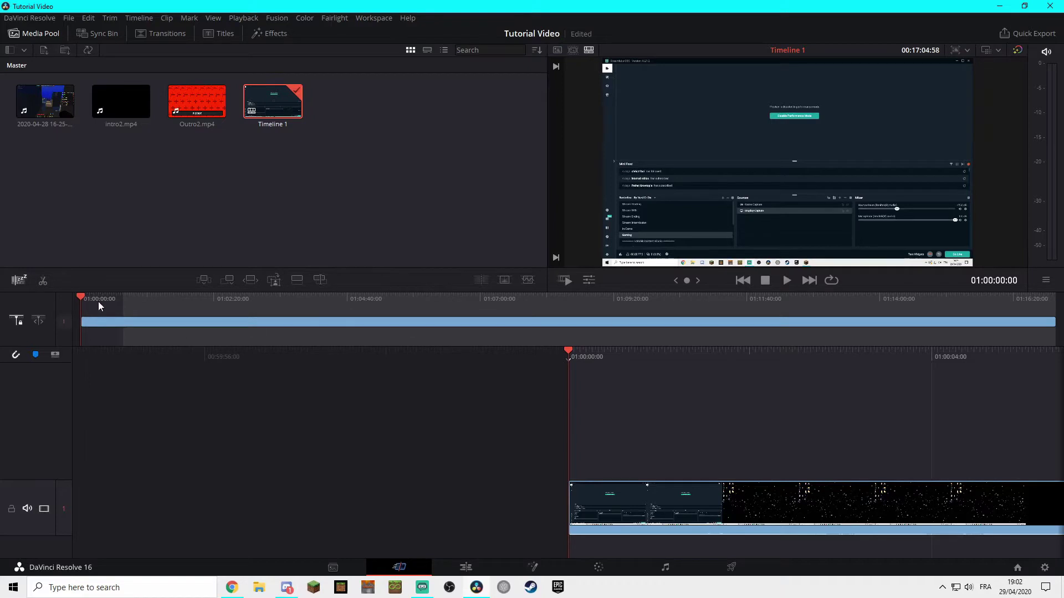
Add Outro2.mp4 directly after the end of the recording on the same track and check the join.
left_click_drag(83, 301, 1057, 301)
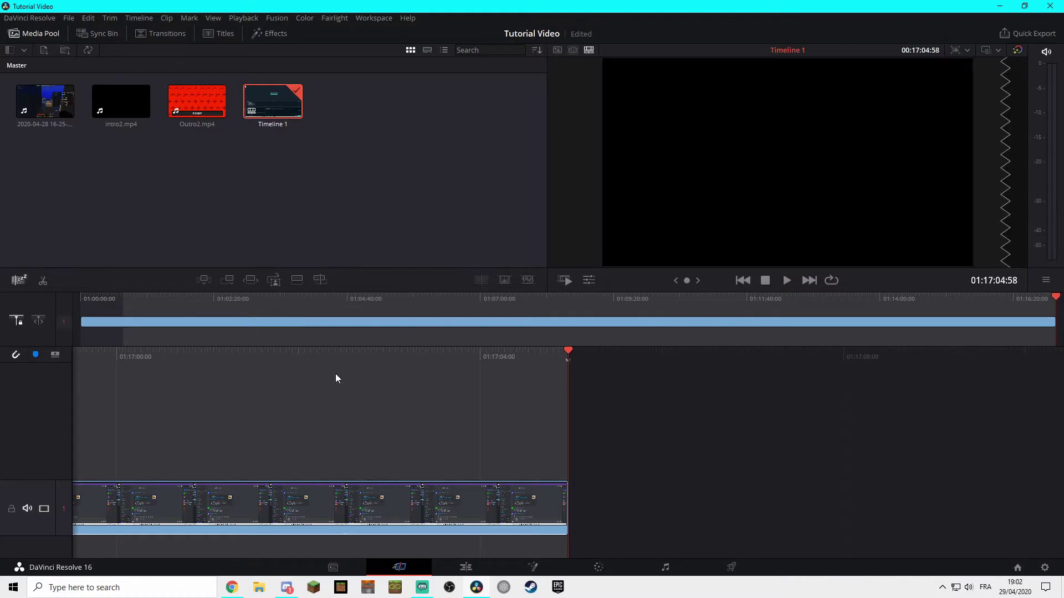
left_click_drag(190, 115, 574, 513)
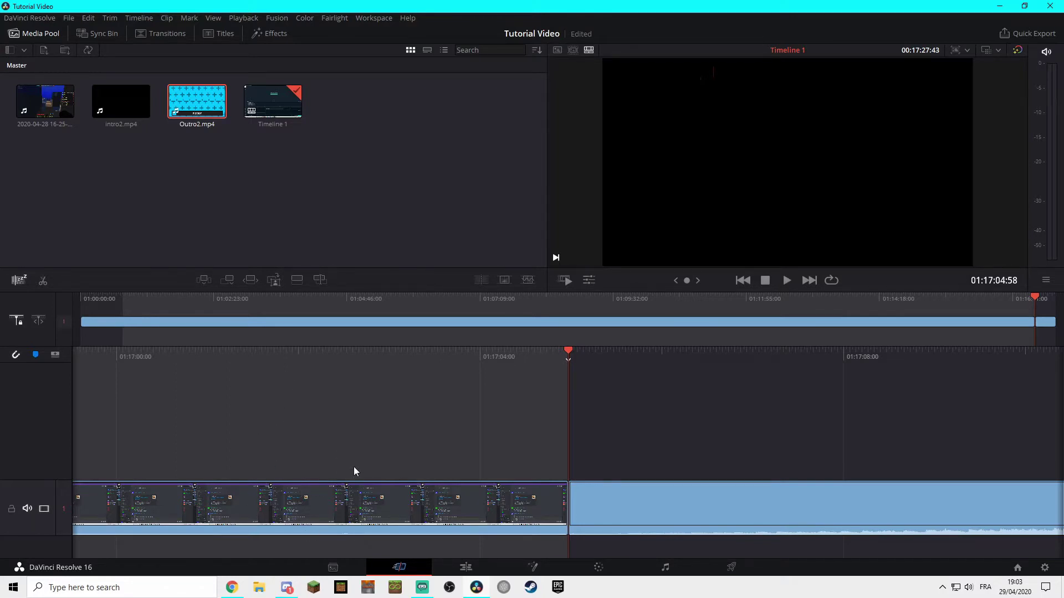
left_click_drag(369, 358, 484, 358)
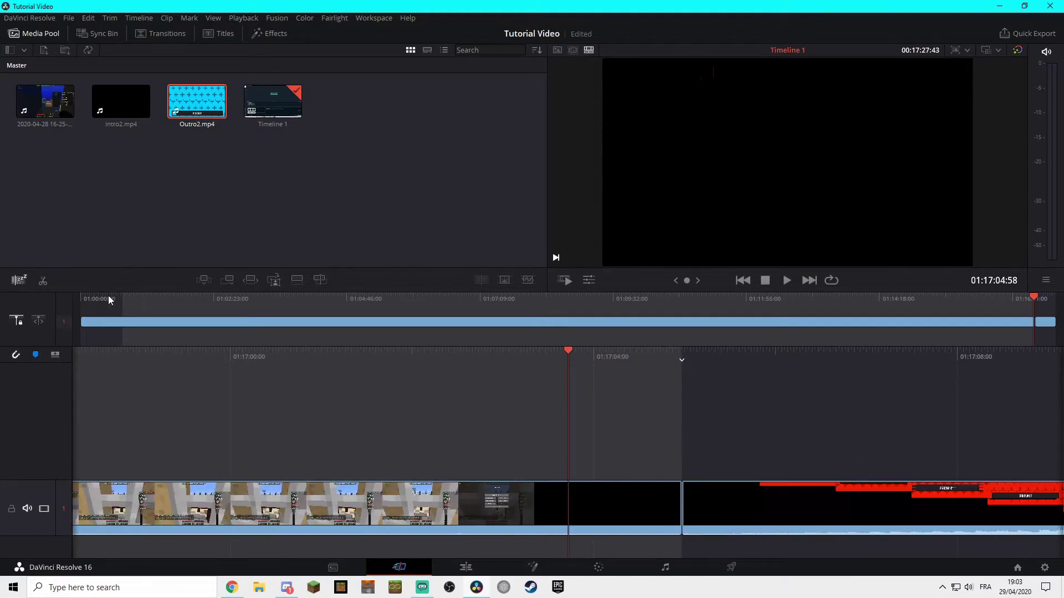
Play through the opening of the recording, split it at 01:00:30:20 and delete the section before the cut.
left_click_drag(108, 300, 81, 299)
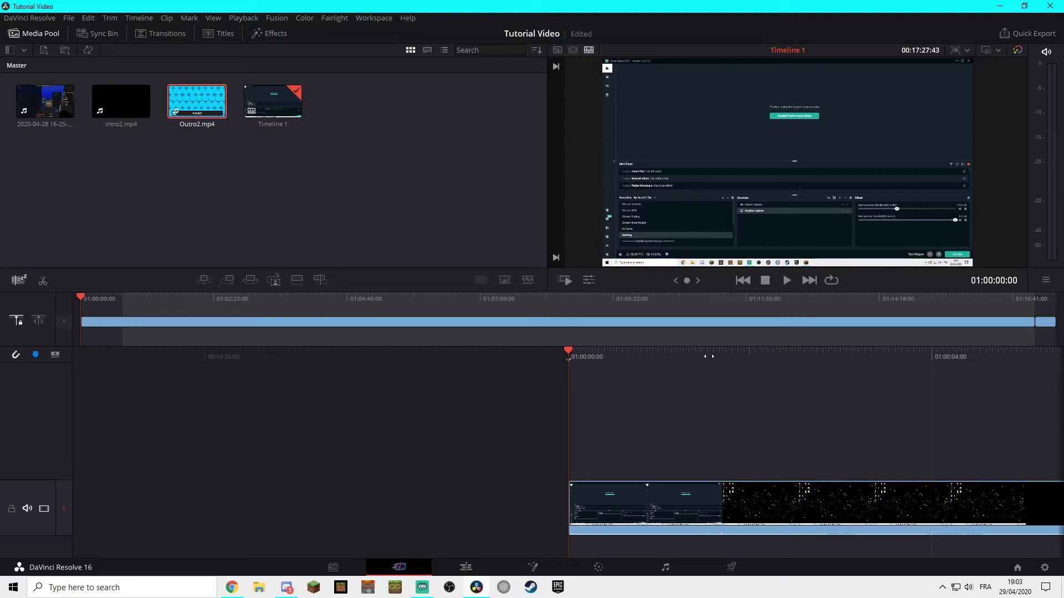
key("space")
left_click(1046, 51)
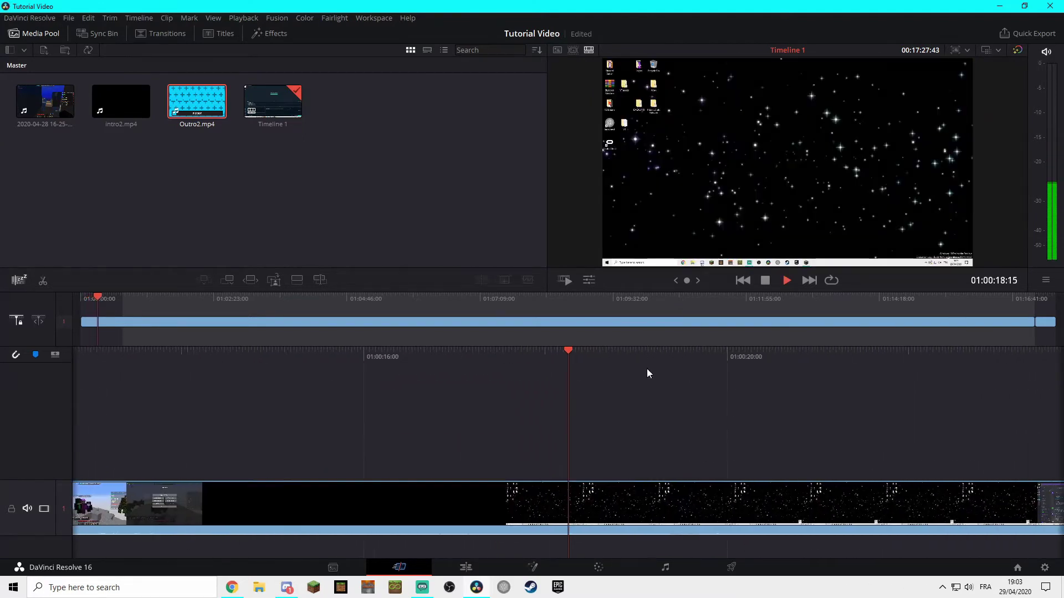
left_click_drag(887, 357, 634, 363)
left_click(786, 280)
left_click(765, 282)
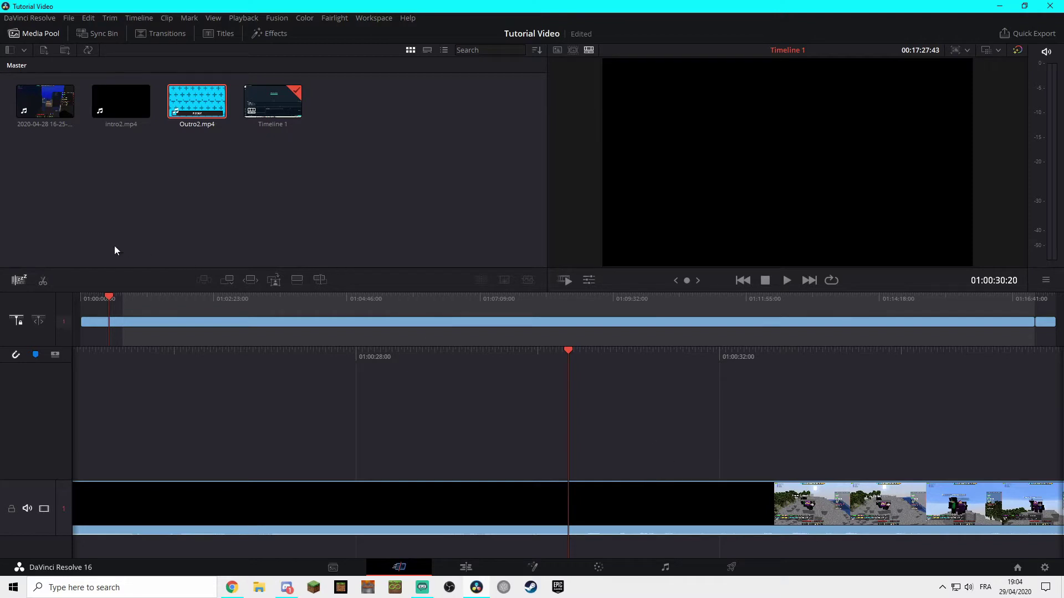
left_click(44, 280)
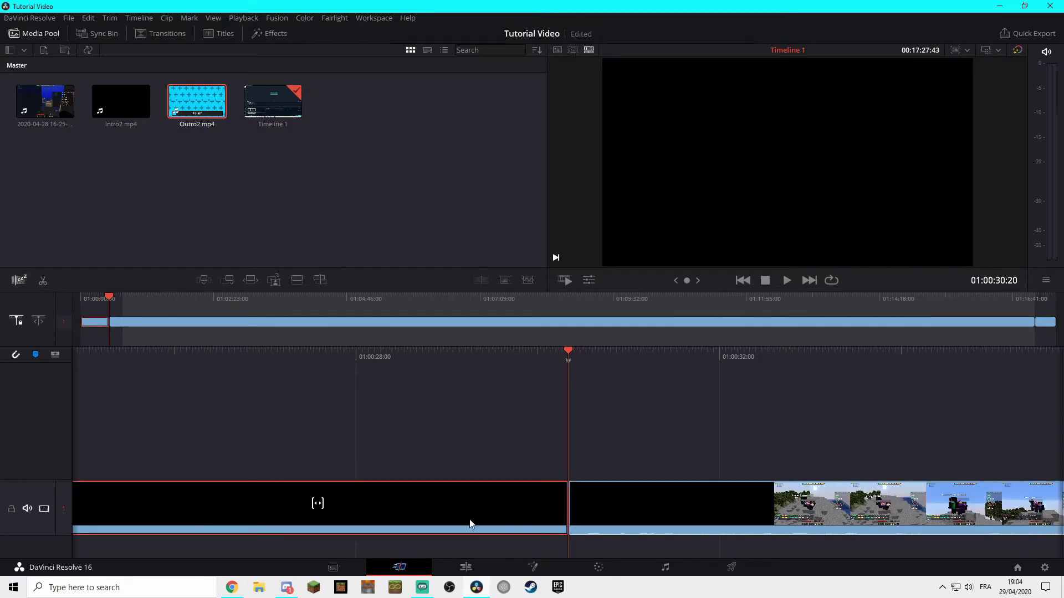
key("Delete")
Take a rectangular screen snip of the viewer's frame at 01:00:01:50 and open it in the snipping editor.
left_click(81, 301)
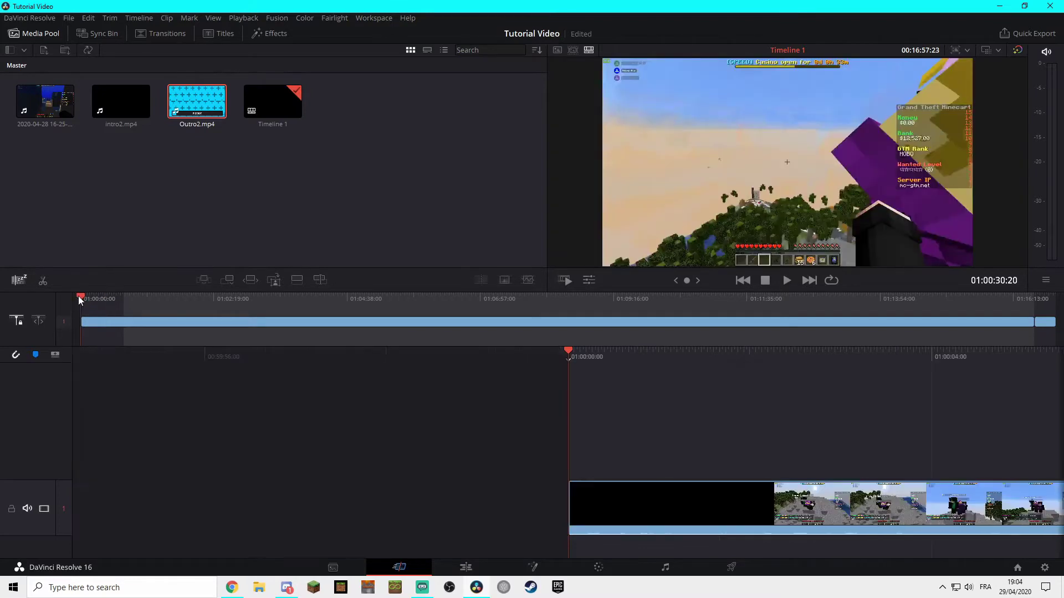
left_click_drag(670, 509, 504, 424)
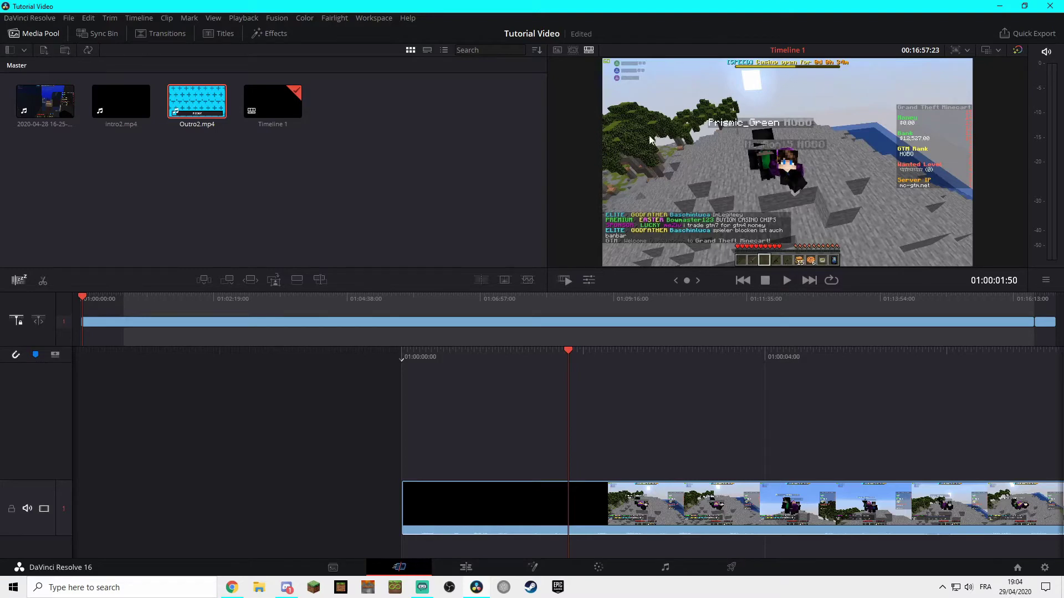
key("super+shift+s")
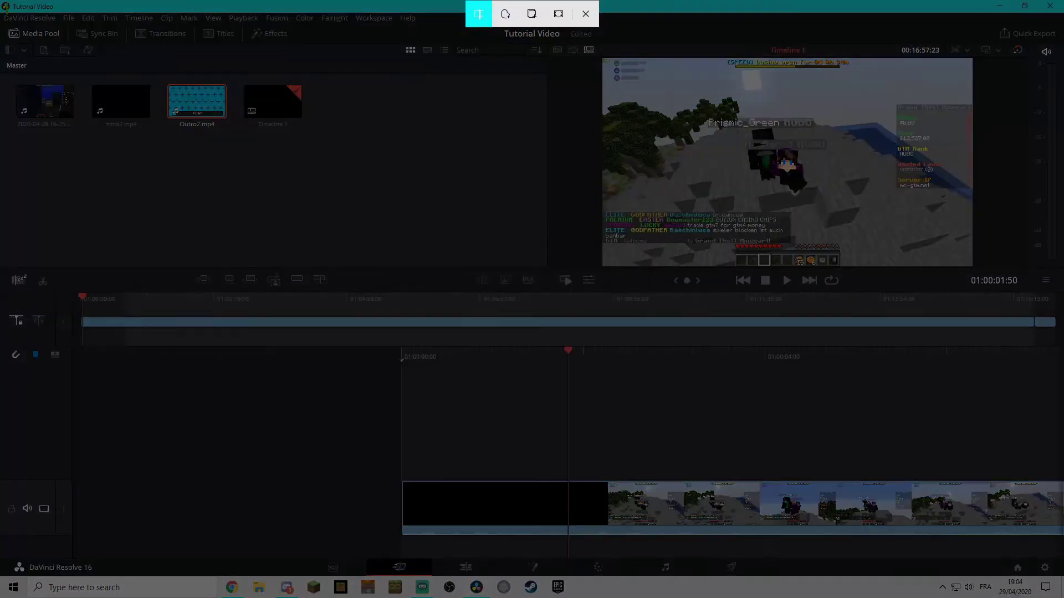
mouse_move(601, 57)
left_mouse_down()
mouse_move(708, 143)
mouse_move(908, 248)
mouse_move(971, 267)
left_mouse_up()
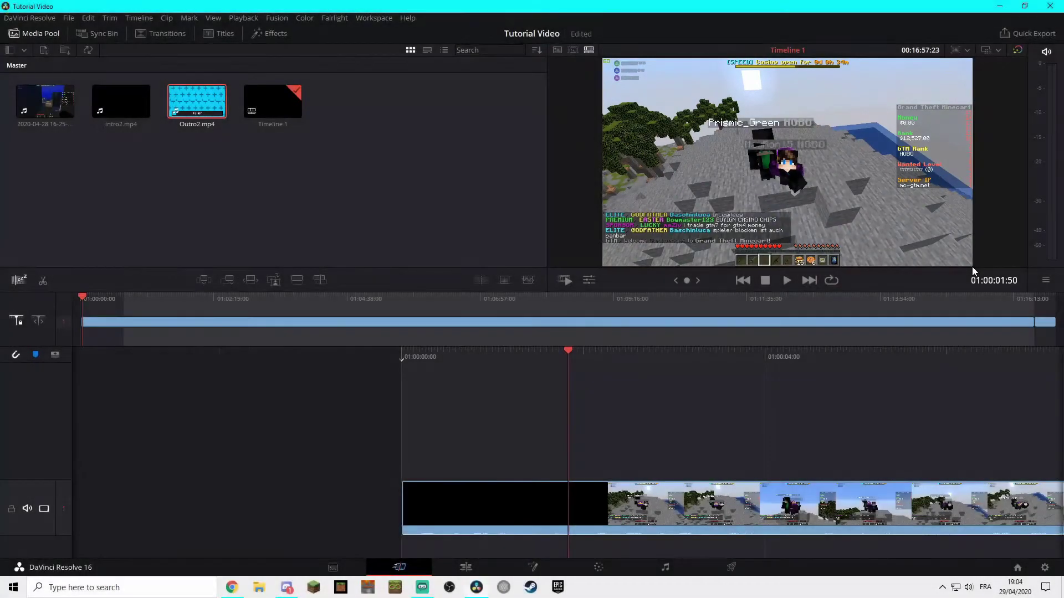
left_click(997, 485)
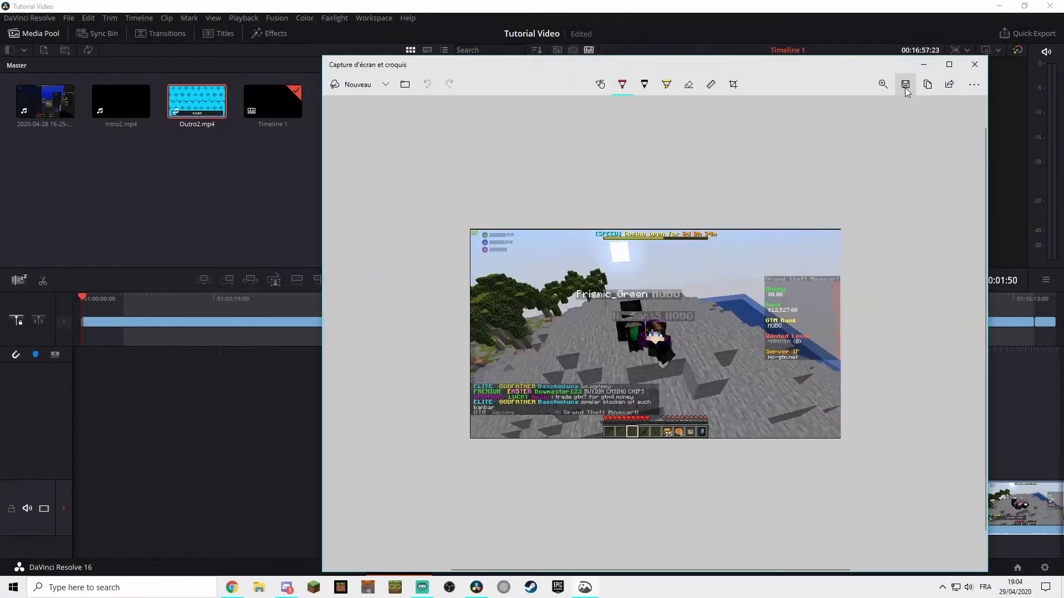
Save the snip as a PNG under its suggested name in the Youtube Overlays folder and close the snipping editor.
left_click(905, 86)
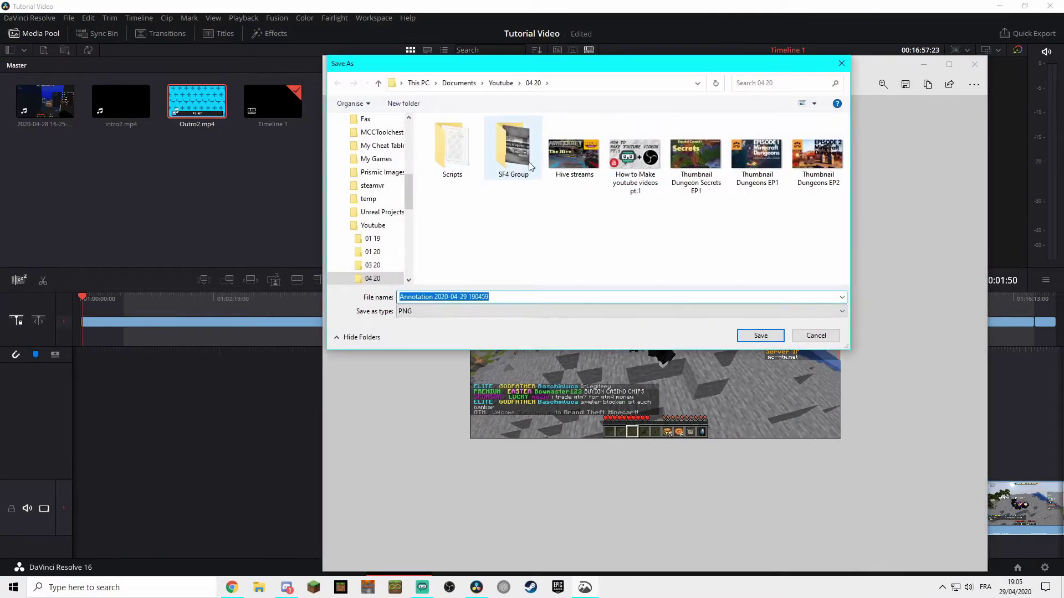
left_click(501, 83)
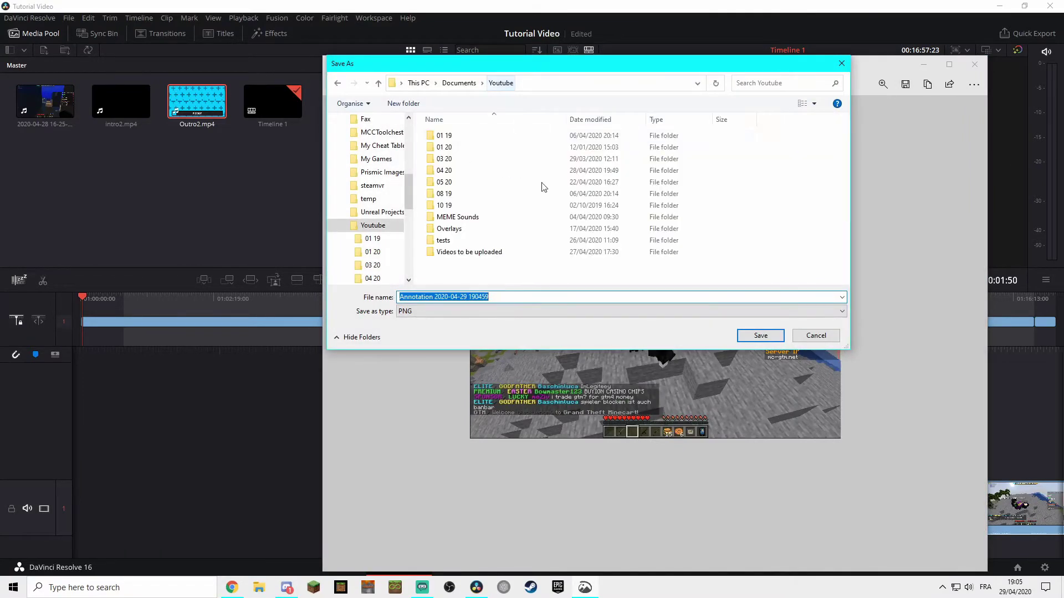
double_click(450, 228)
left_click(773, 336)
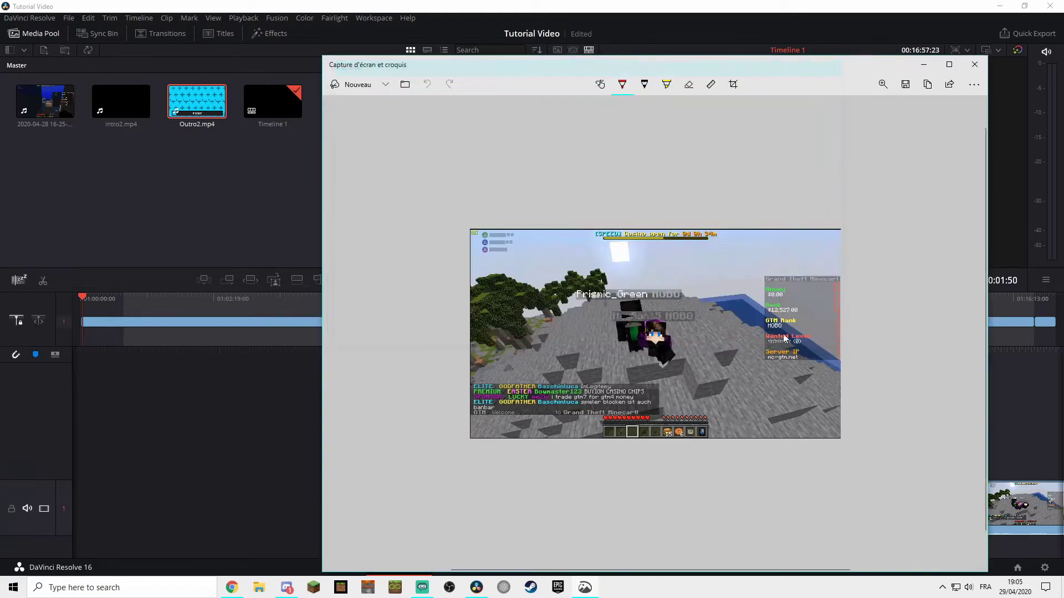
left_click(975, 65)
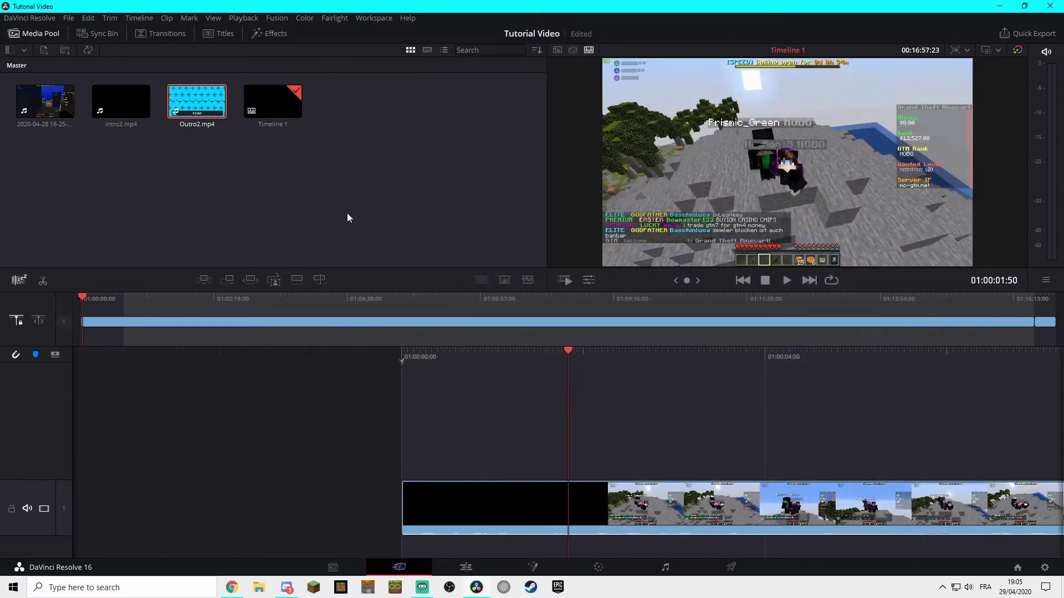
right_click(244, 175)
left_click(286, 221)
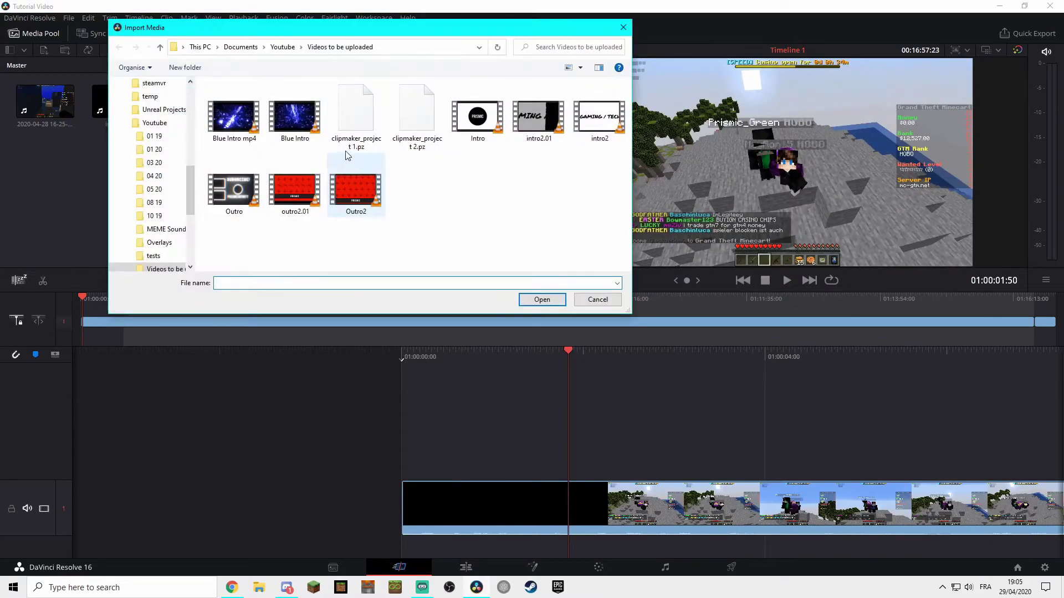
left_click(292, 48)
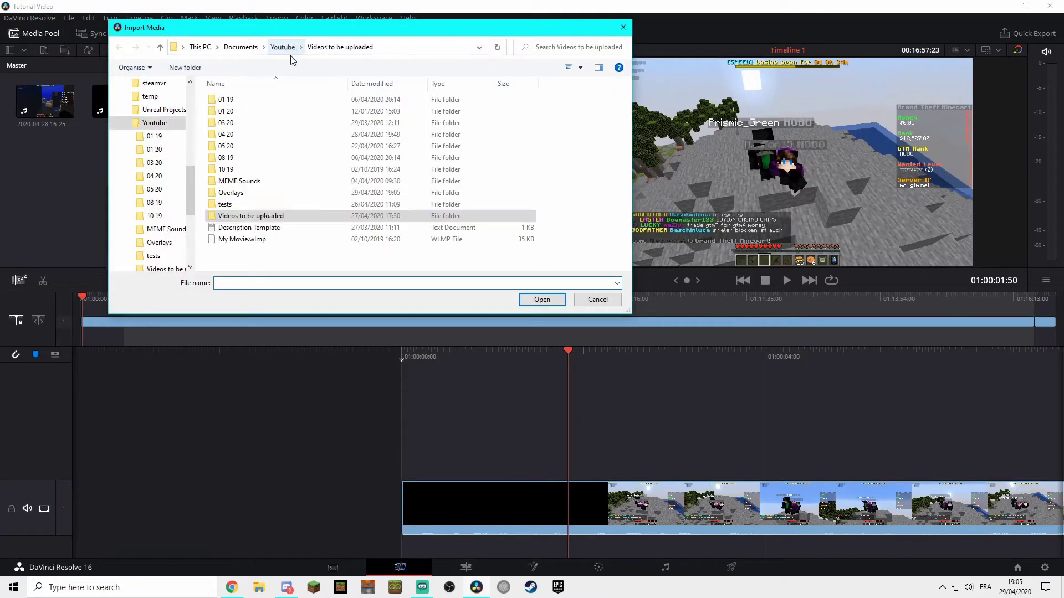
double_click(252, 209)
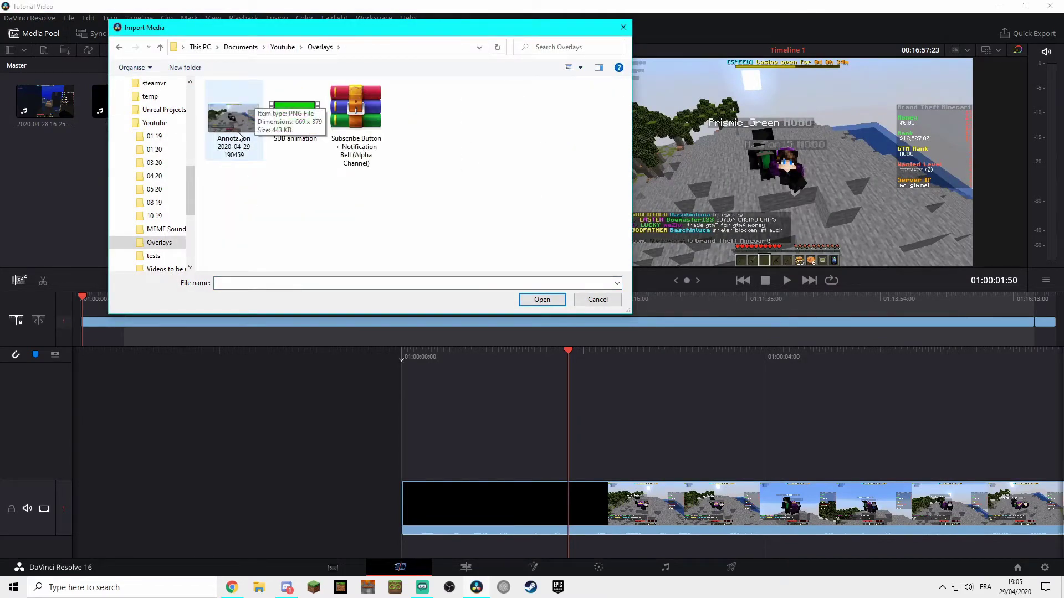
left_click(240, 142)
left_click_drag(260, 192, 296, 118)
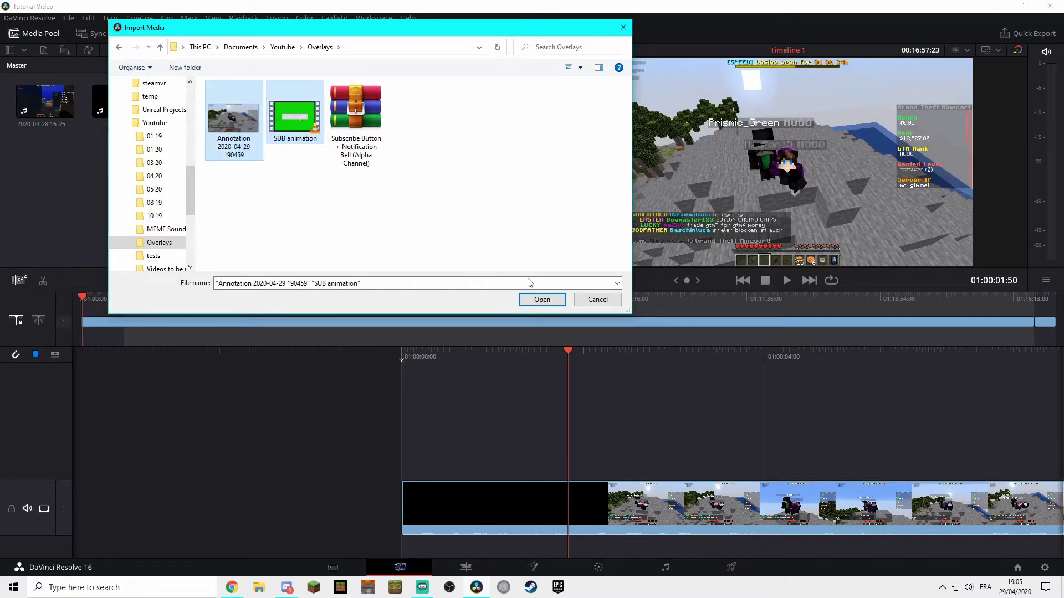
left_click(542, 300)
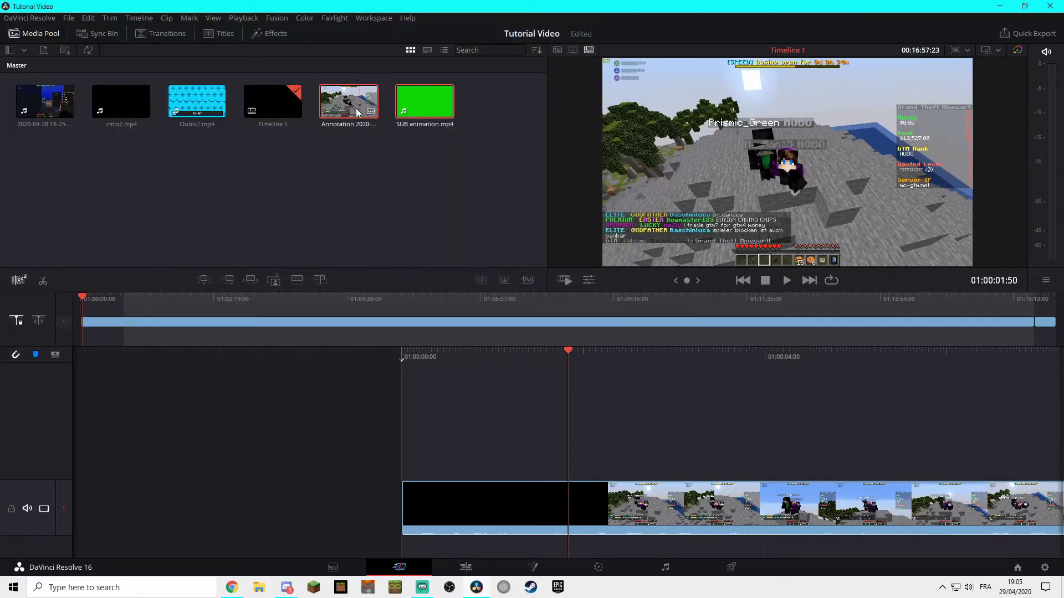
Place the annotation image and SUB animation.mp4 on a new track above the recording's start and shorten the image to end at 01:00:01:50.
mouse_move(342, 110)
left_mouse_down()
mouse_move(444, 413)
mouse_move(404, 438)
left_mouse_up()
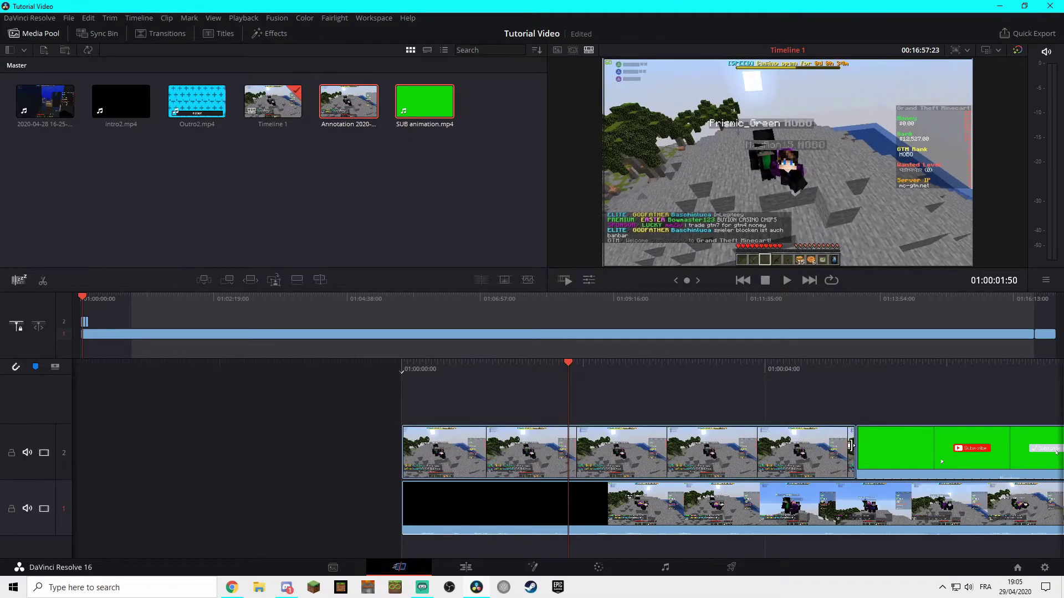
mouse_move(851, 445)
left_mouse_down()
mouse_move(565, 443)
mouse_move(564, 432)
left_mouse_up()
mouse_move(562, 369)
left_mouse_down()
mouse_move(542, 368)
mouse_move(724, 361)
left_mouse_up()
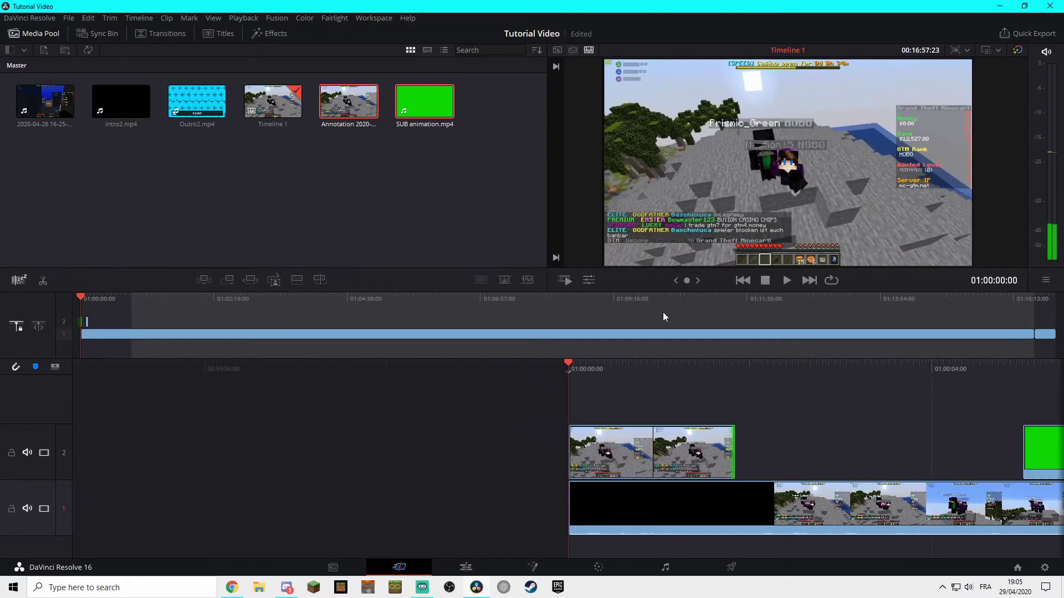
Play through the opening and move SUB animation.mp4 earlier so it starts shortly after the annotation image ends.
left_click(787, 281)
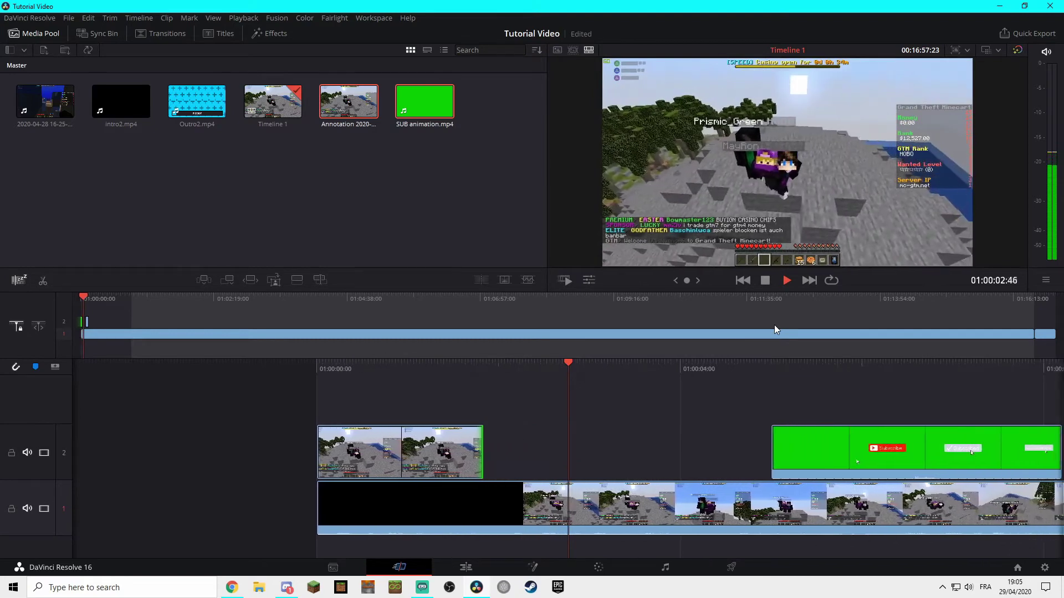
key("space")
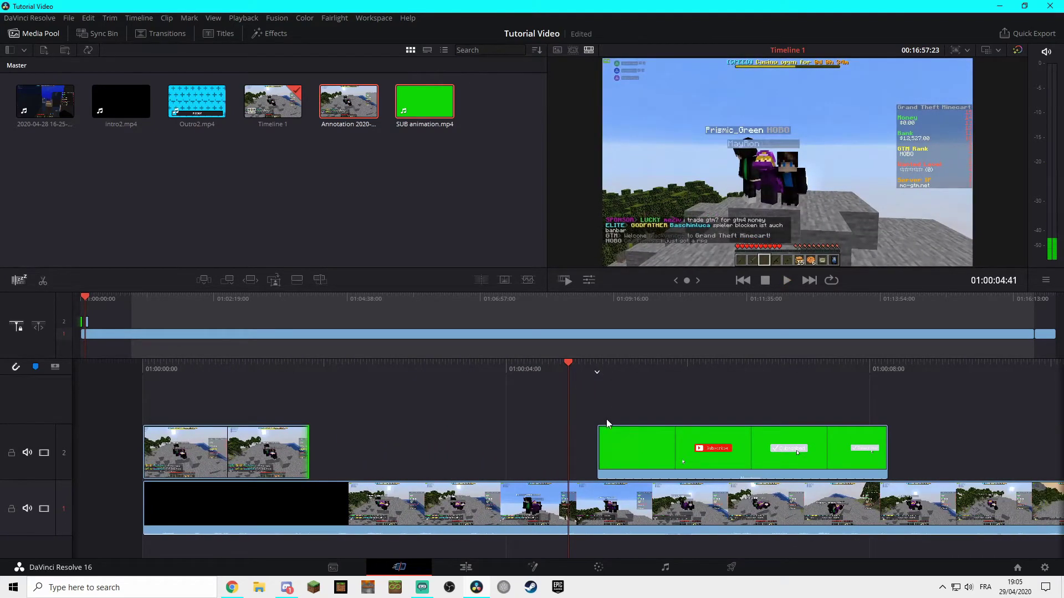
scroll(616, 461, "up", 5)
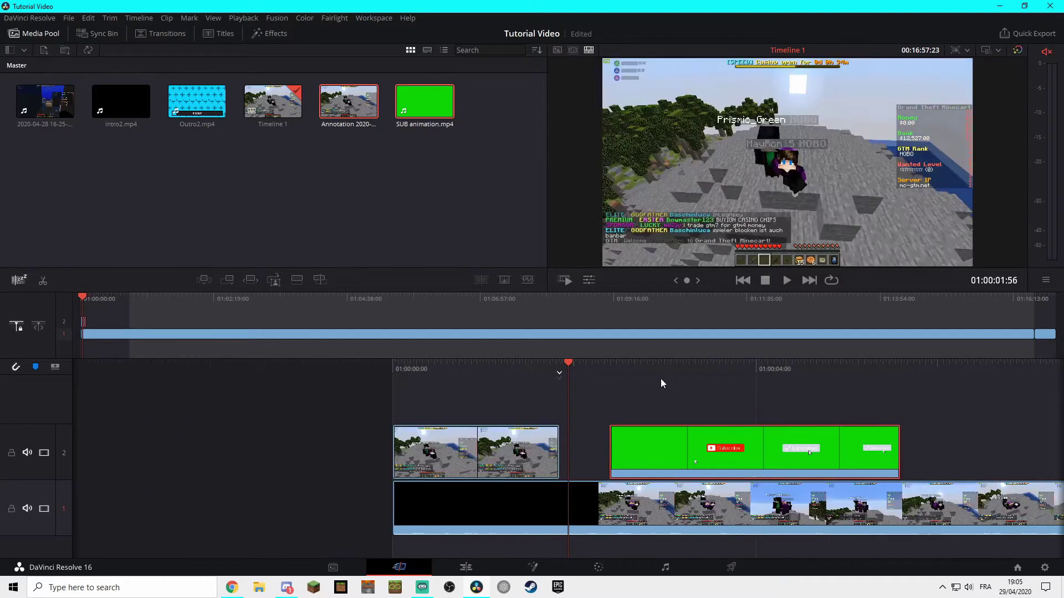
Scrub back and forth through the SUB animation overlay and just past its end to check the Subscribe button animation.
scroll(616, 461, "down", 4)
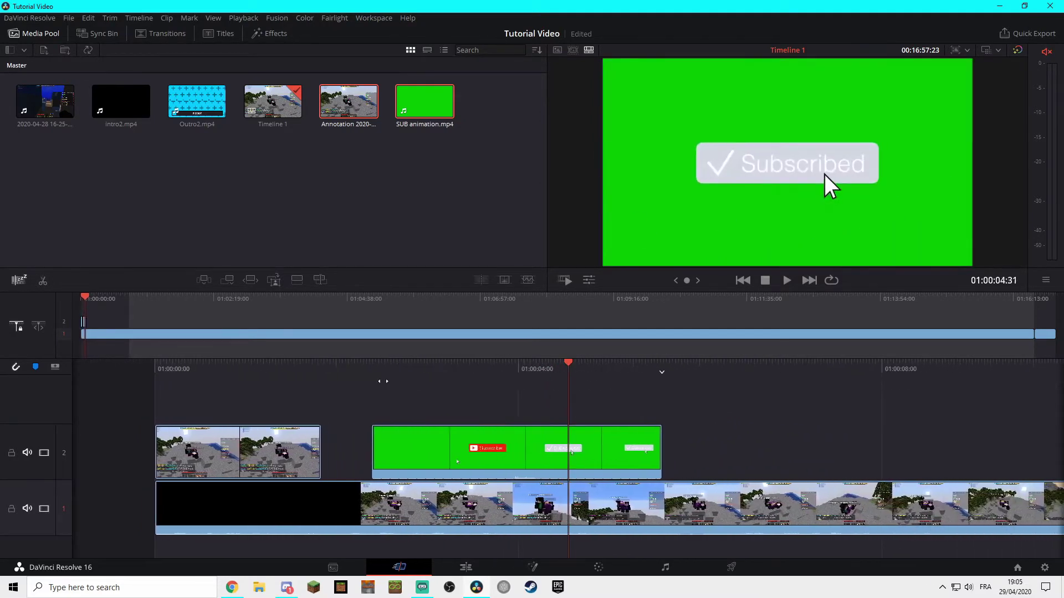
scroll(616, 461, "up", 2)
scroll(673, 211, "up", 3)
scroll(600, 224, "down", 2)
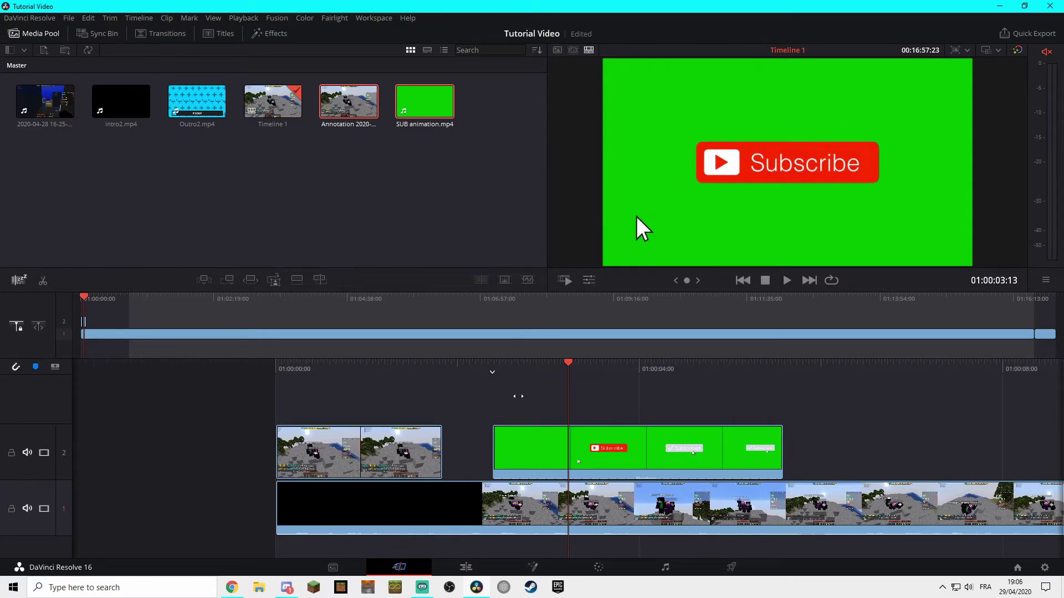
scroll(687, 209, "down", 3)
scroll(826, 176, "up", 1)
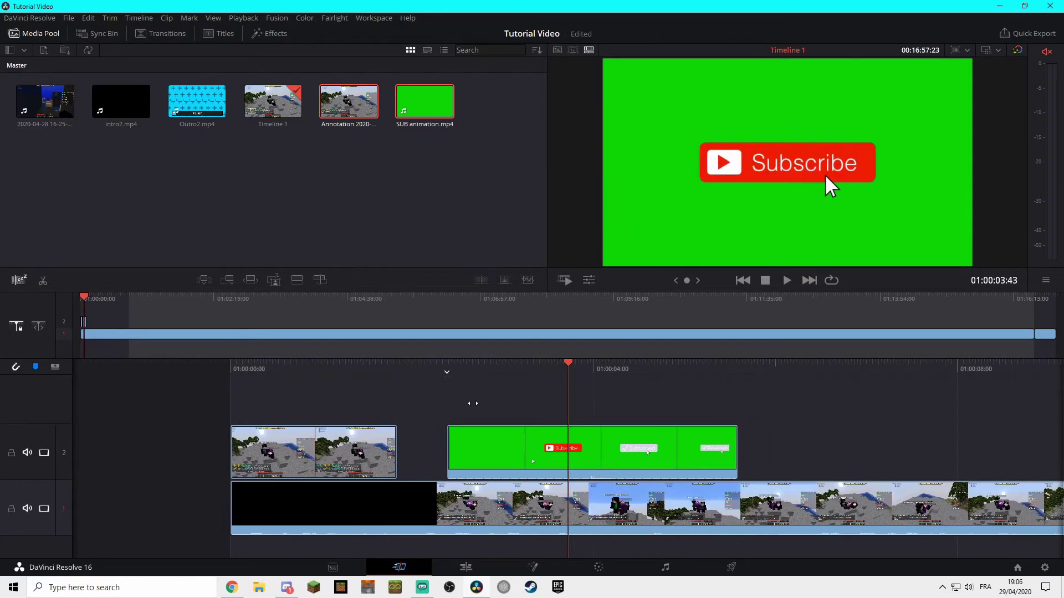
scroll(824, 174, "down", 2)
left_click(458, 455)
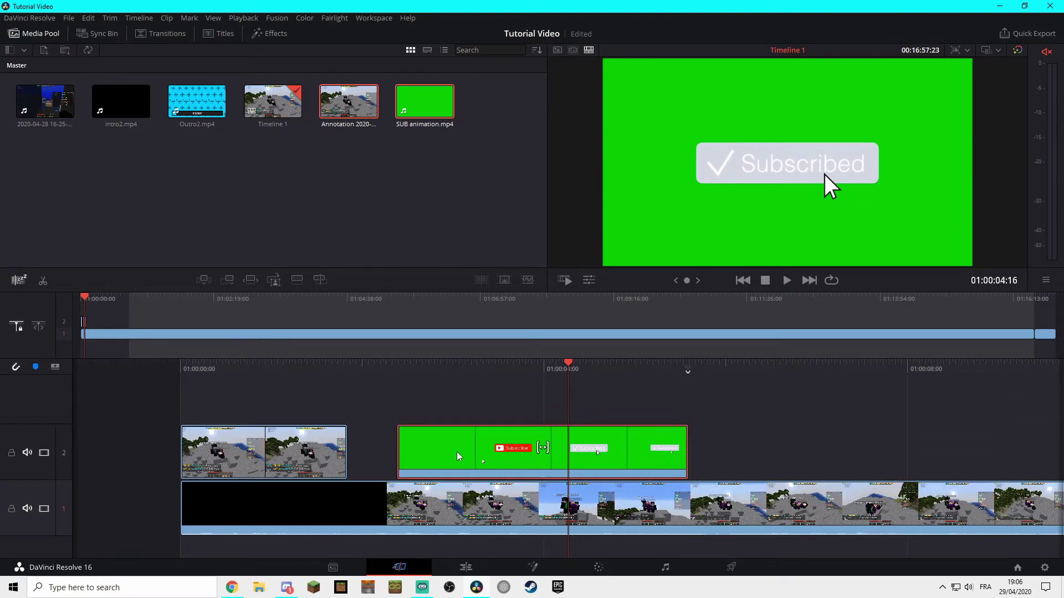
scroll(568, 460, "down", 3)
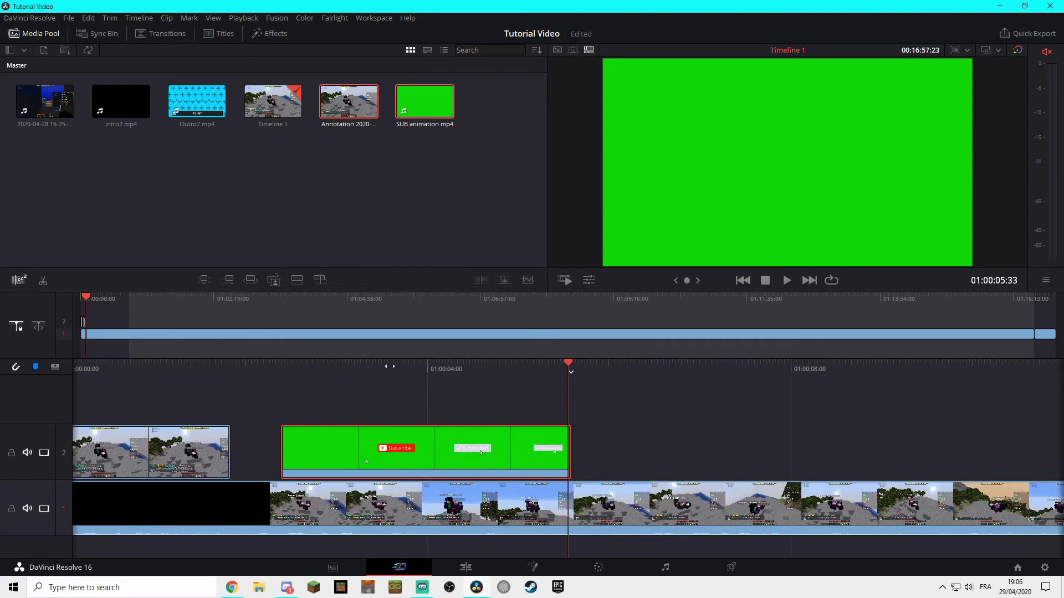
scroll(765, 363, "down", 5)
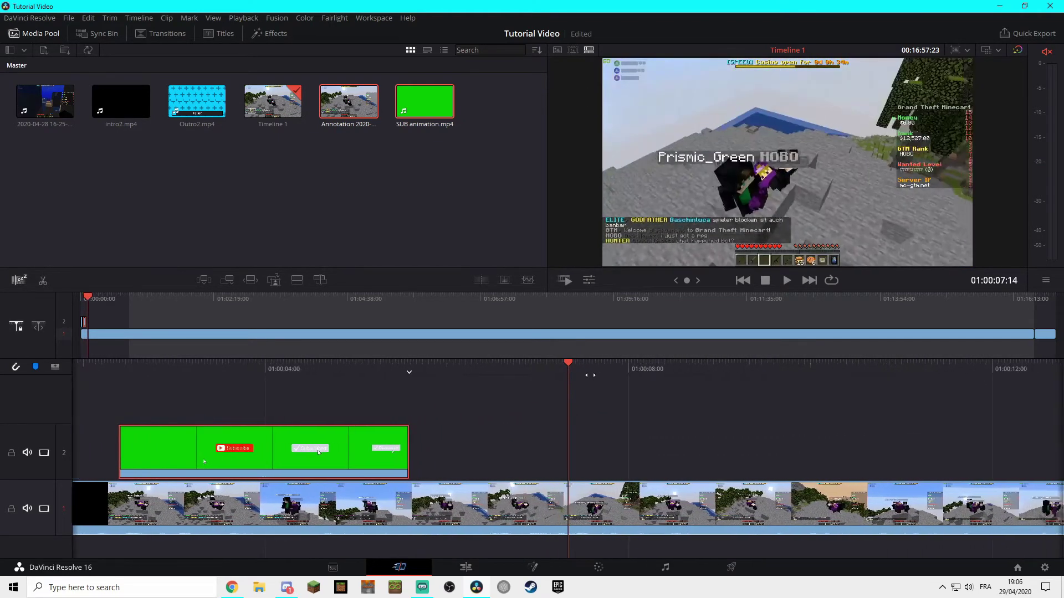
Play the recording on past the overlays to find the start of the unwanted part and split it at 01:00:16:58.
scroll(689, 376, "up", 4)
key("space")
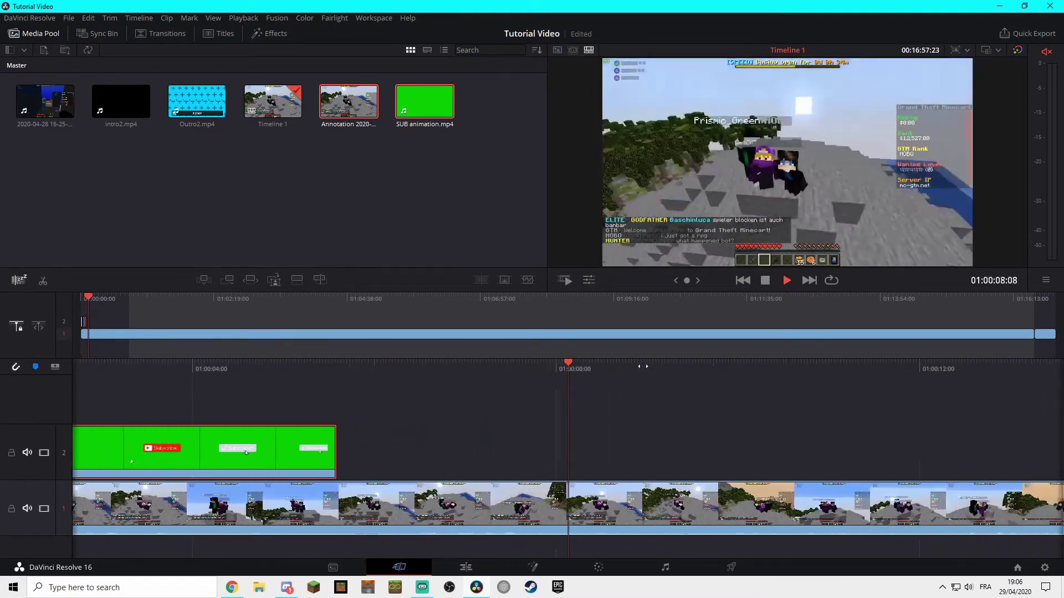
key("space")
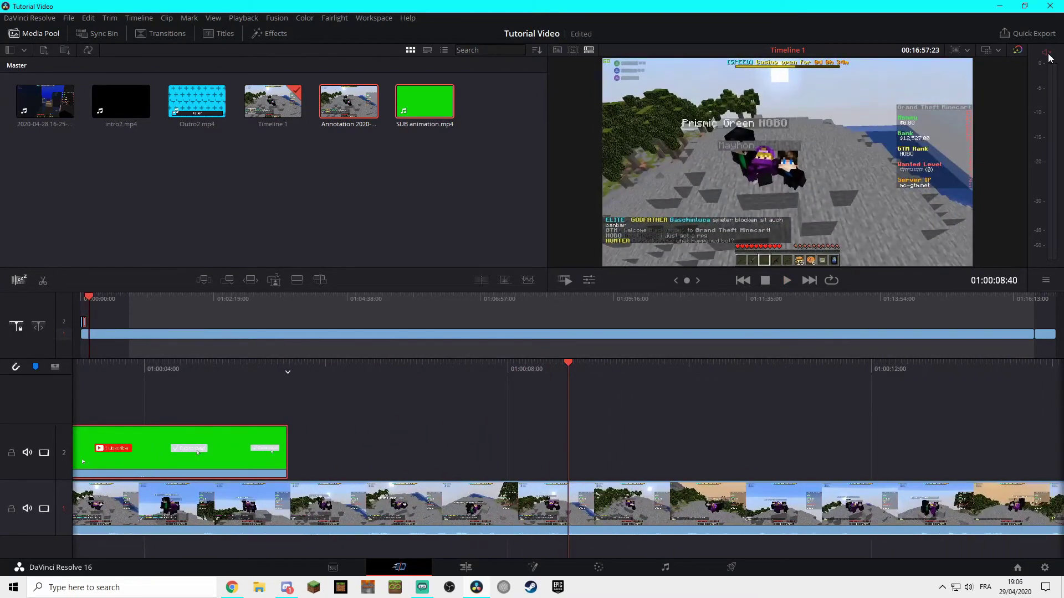
key("space")
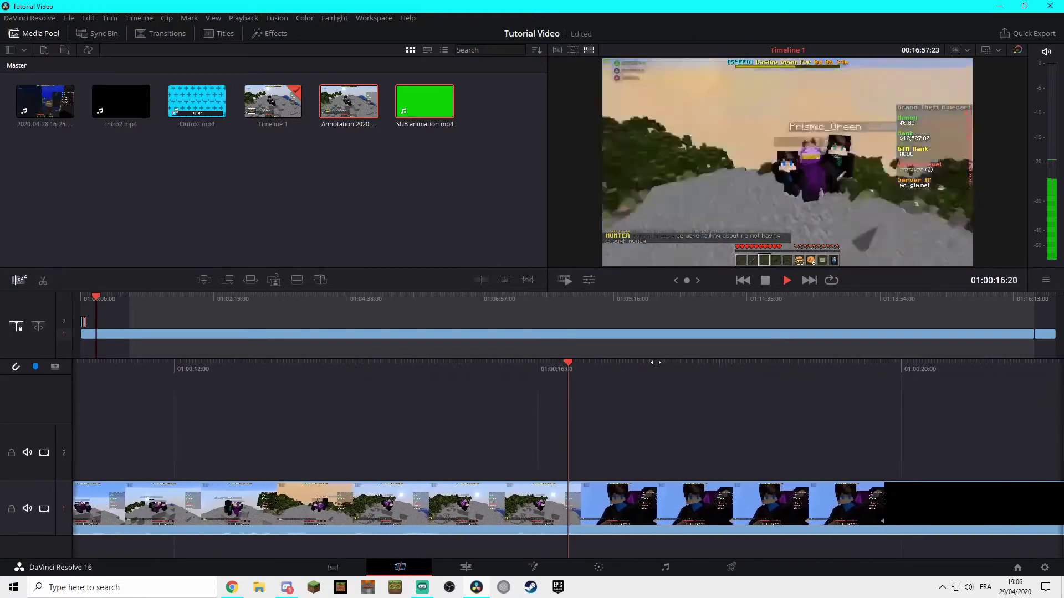
key("space")
key("space")
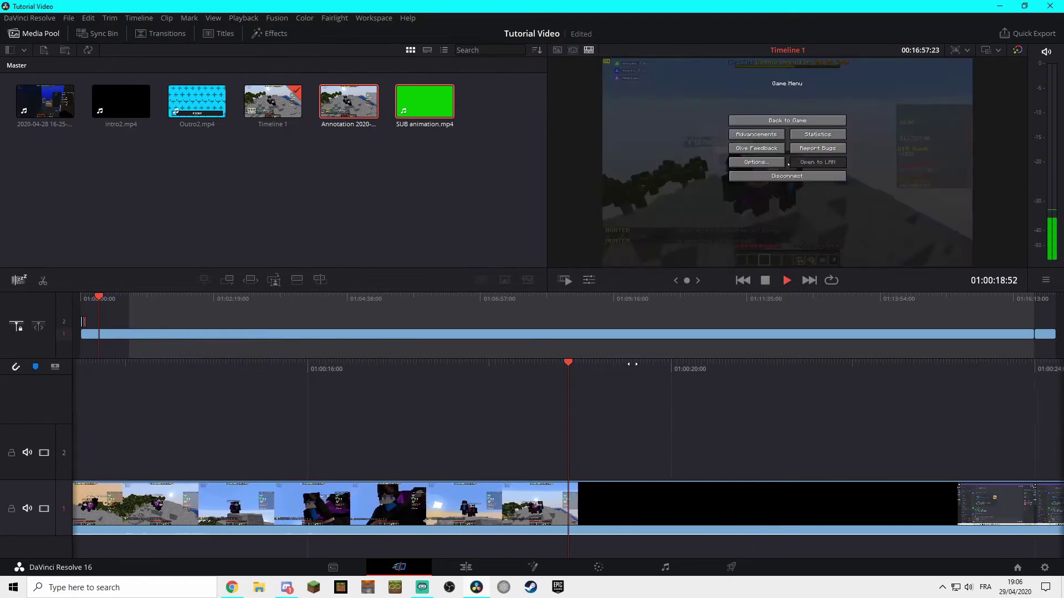
key("Up")
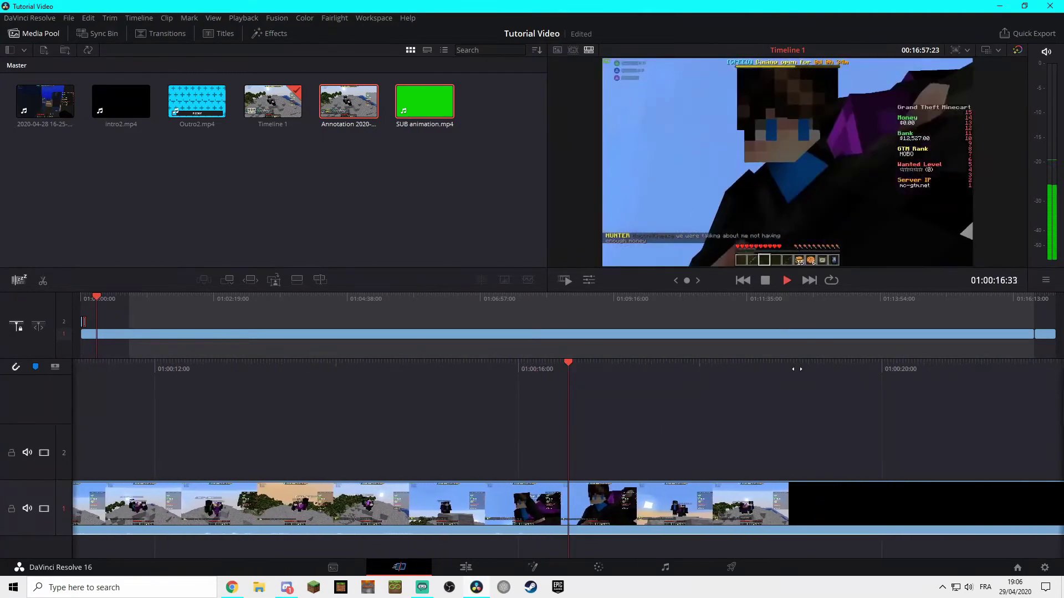
key("space")
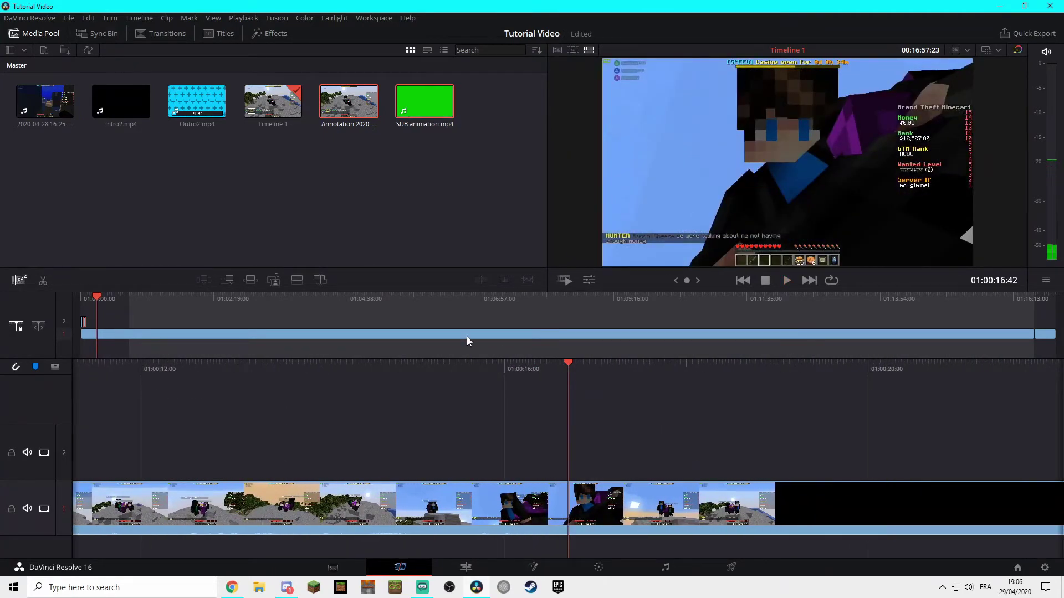
key("space")
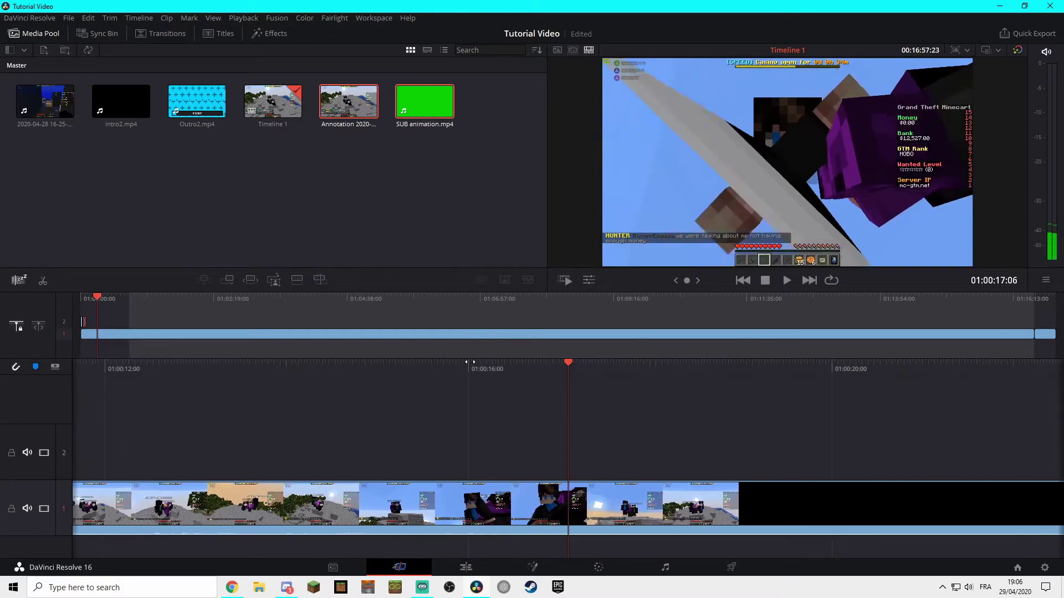
key("space")
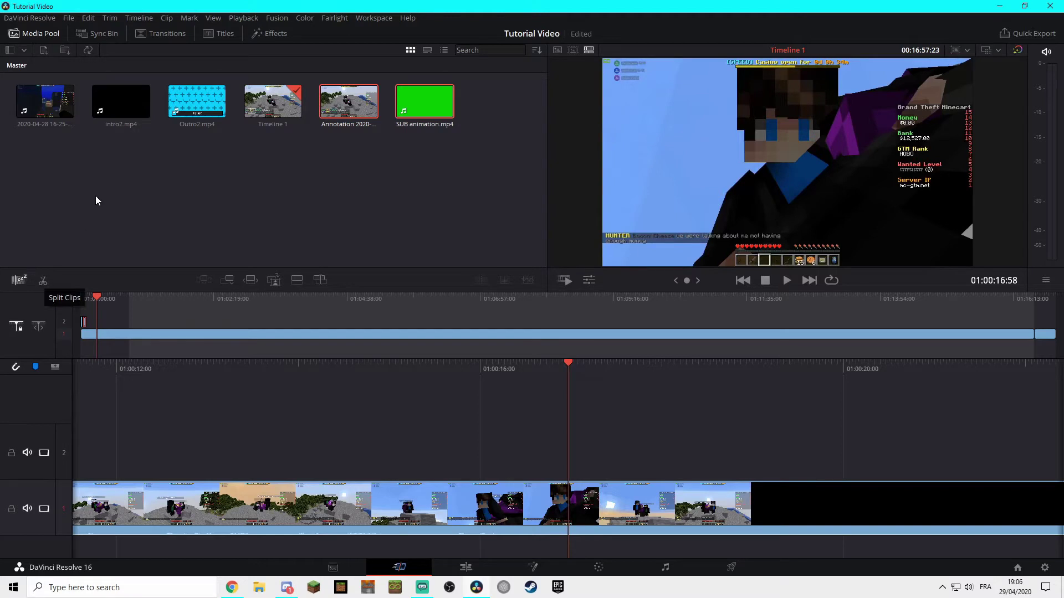
left_click(46, 281)
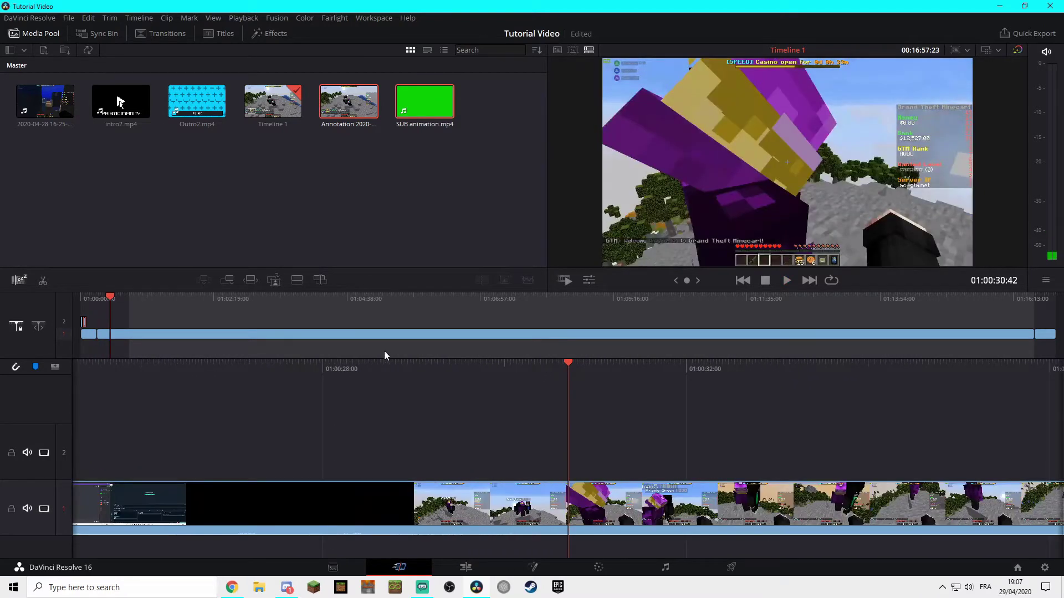
Split the recording again at 01:00:30:42 and delete the section between the two cuts on the Edit page, leaving a gap.
left_click(43, 281)
left_click(401, 498)
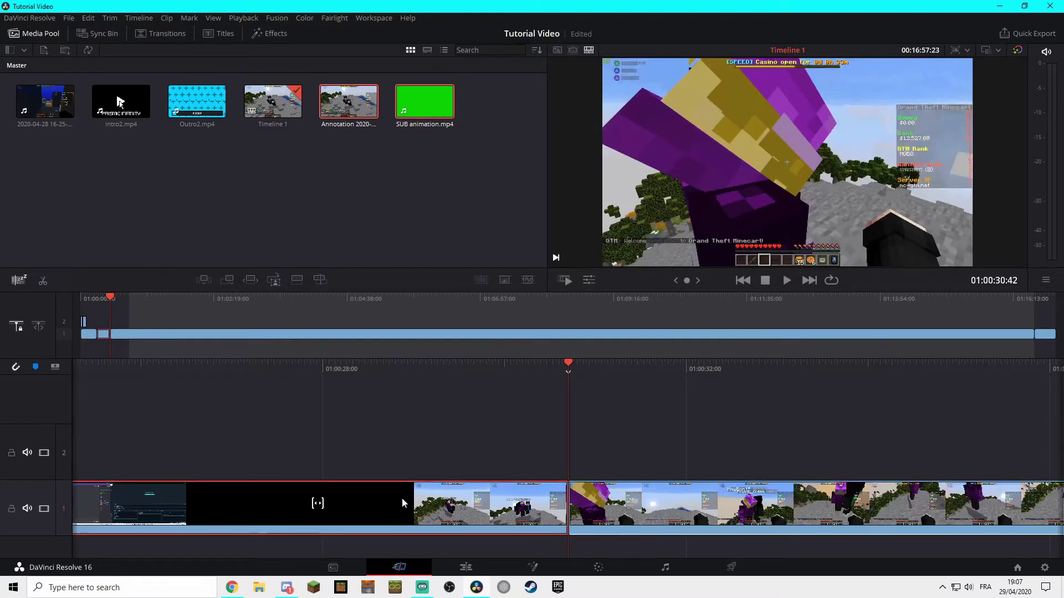
left_click(465, 569)
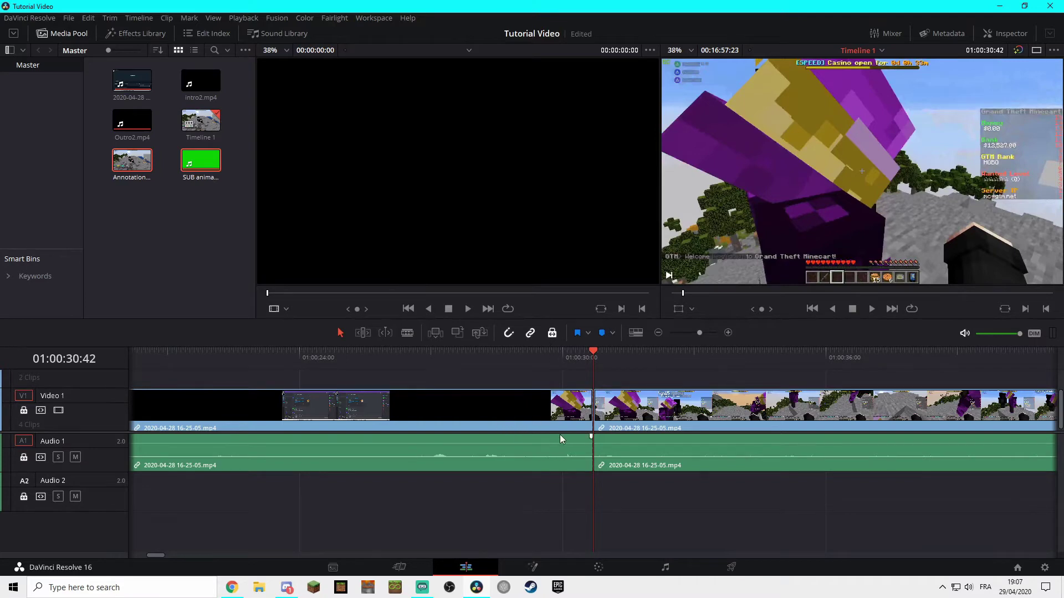
left_click(461, 417)
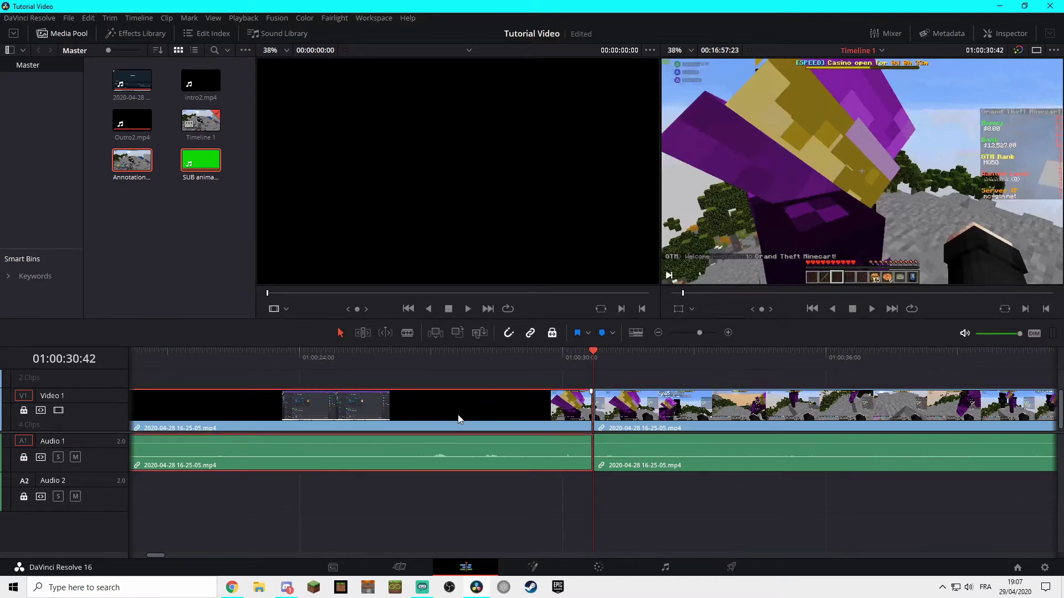
key("BackSpace")
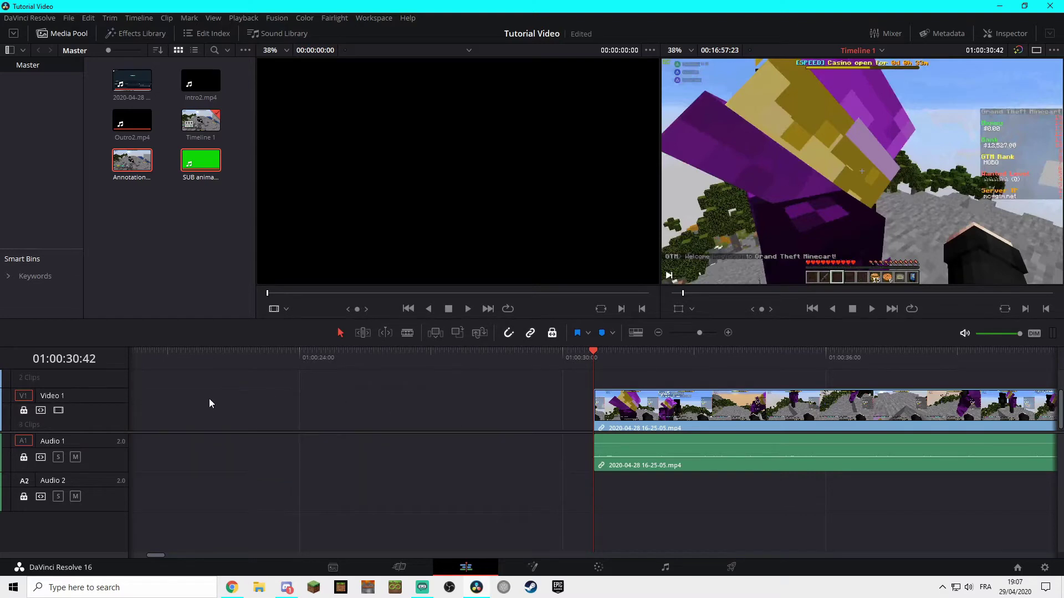
Insert intro2.mp4 on the recording's track directly after the first section, at 01:00:16:58, and check the gap behind it.
left_click_drag(324, 359, 485, 363)
left_click_drag(629, 360, 871, 347)
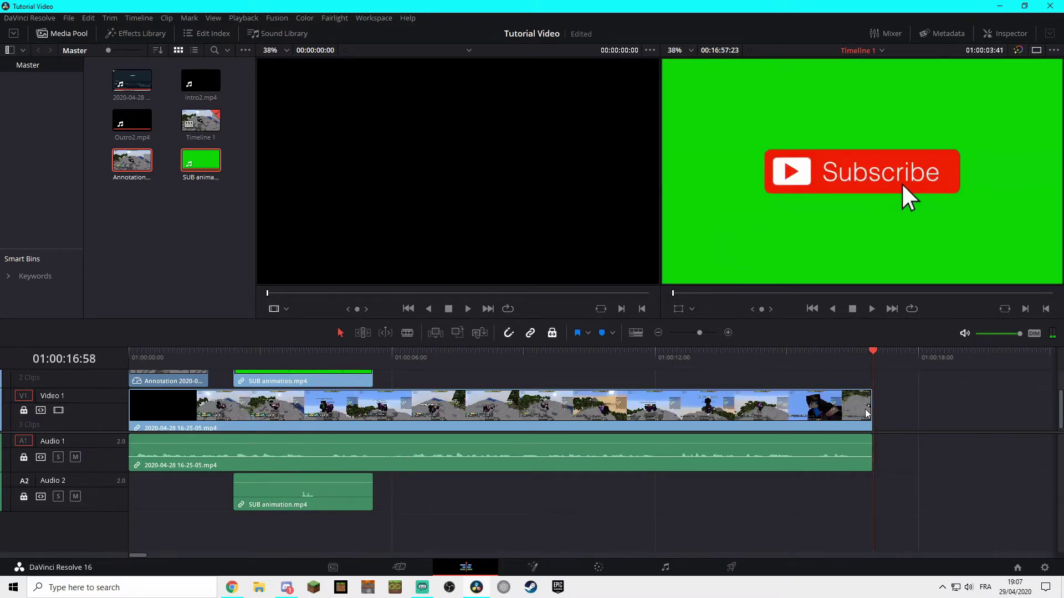
left_click(132, 120)
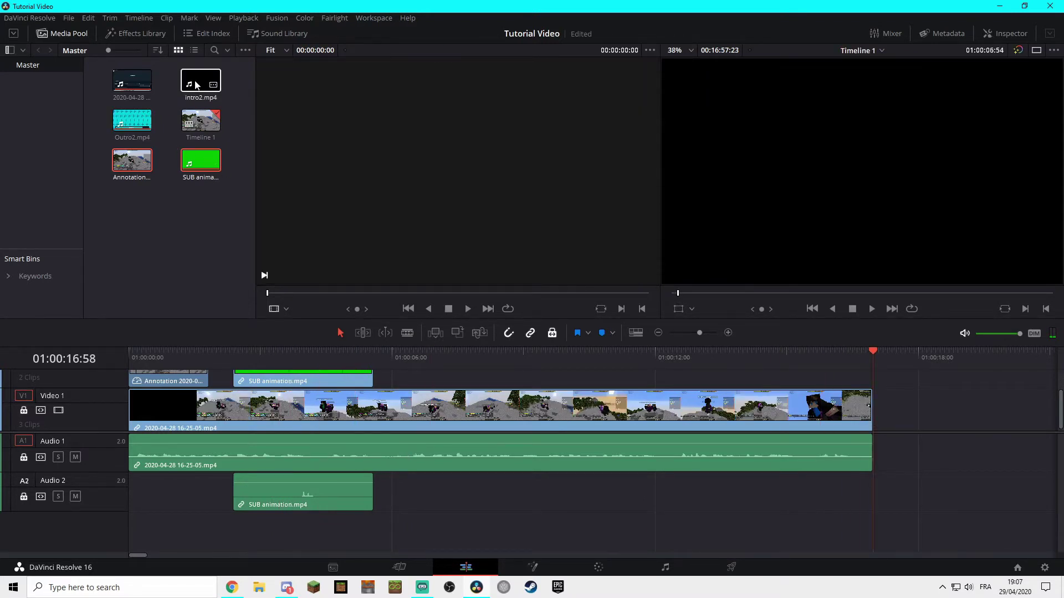
left_click_drag(197, 85, 880, 414)
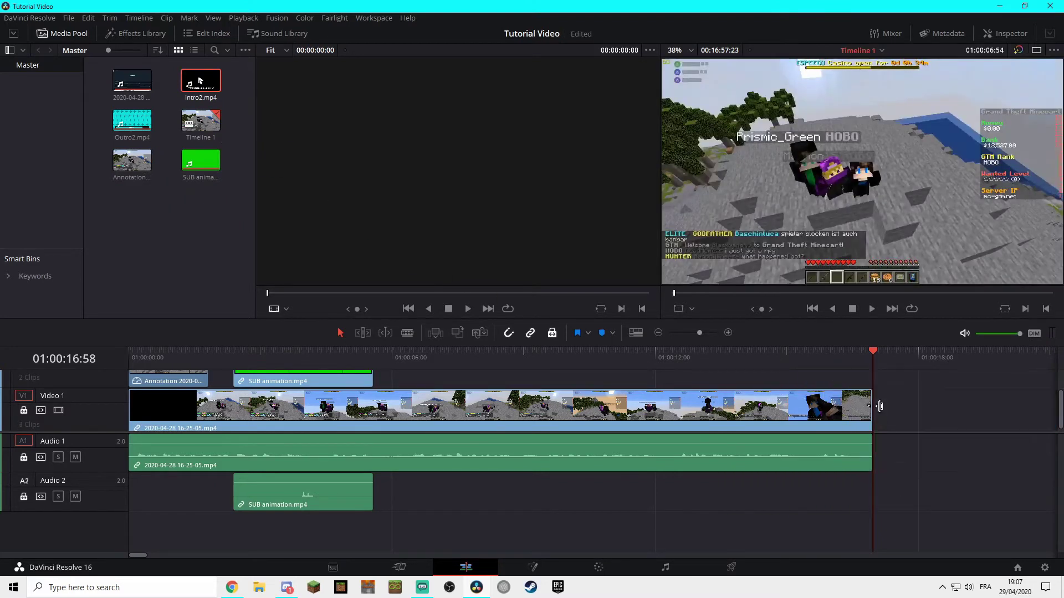
left_click_drag(200, 83, 753, 346)
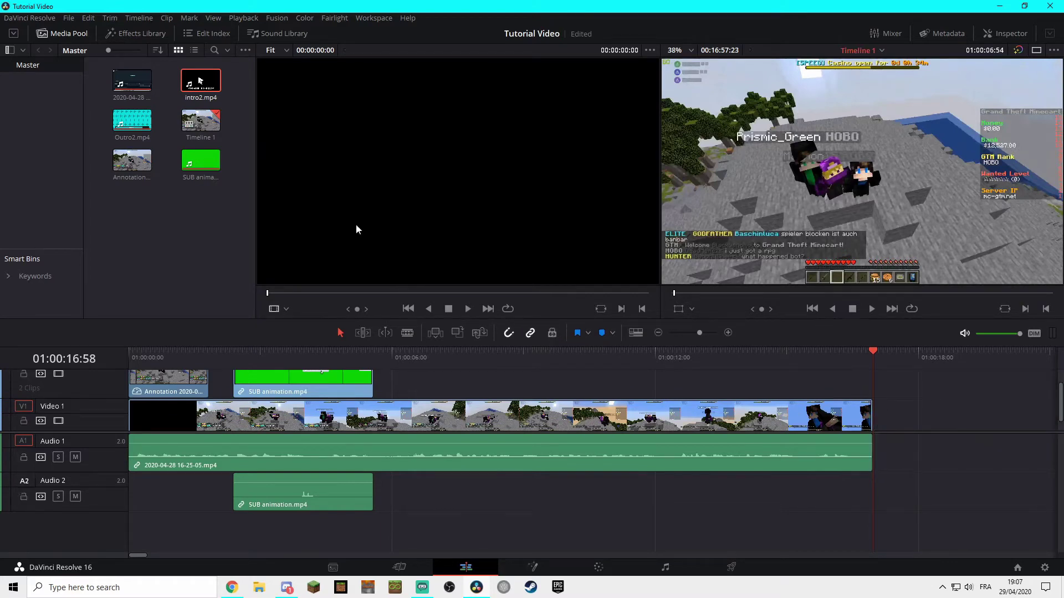
left_click_drag(200, 83, 879, 430)
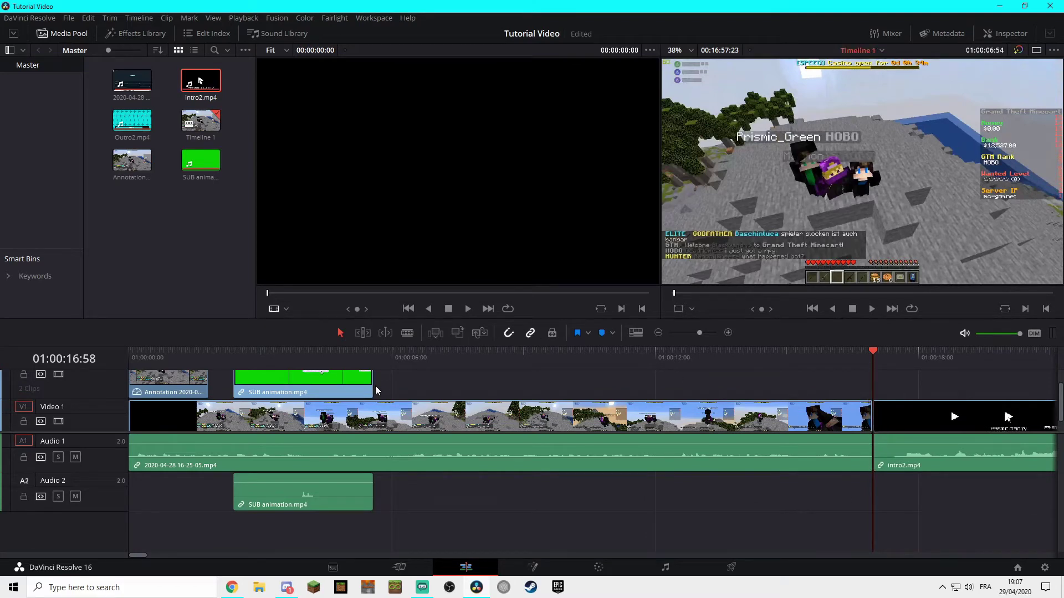
left_click_drag(140, 554, 157, 554)
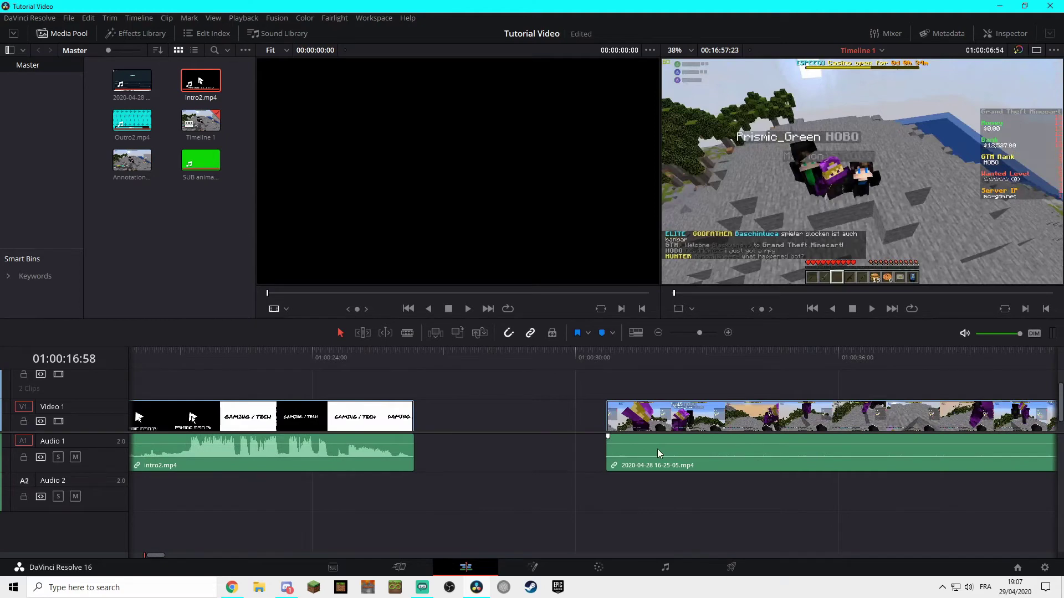
Move the recording's second section up against the end of intro2.mp4 and play through the intro from 01:00:12:18 to check the joins.
left_click_drag(657, 449, 507, 370)
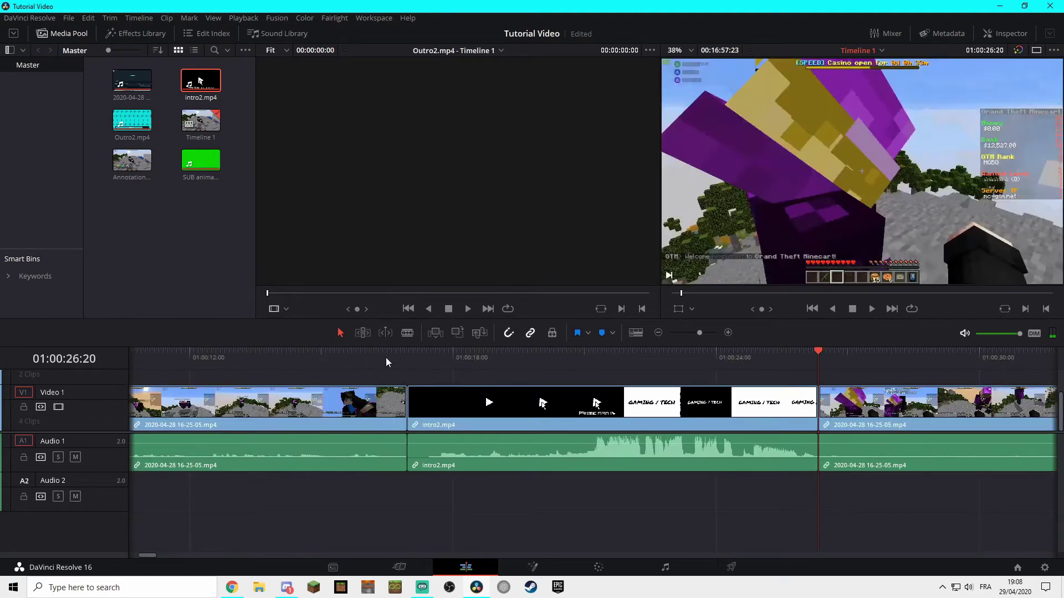
left_click(204, 353)
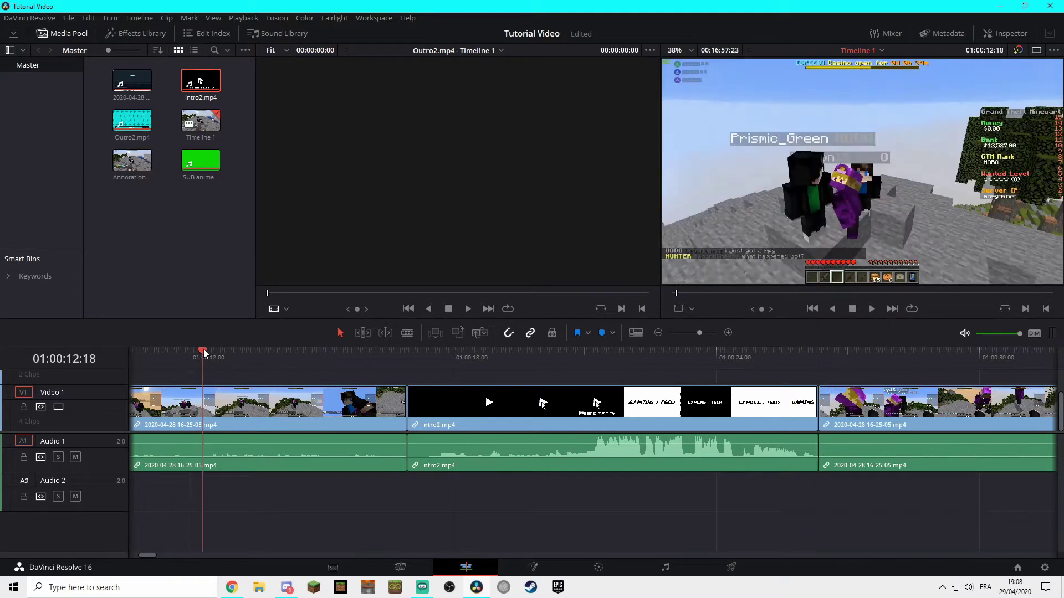
key("space")
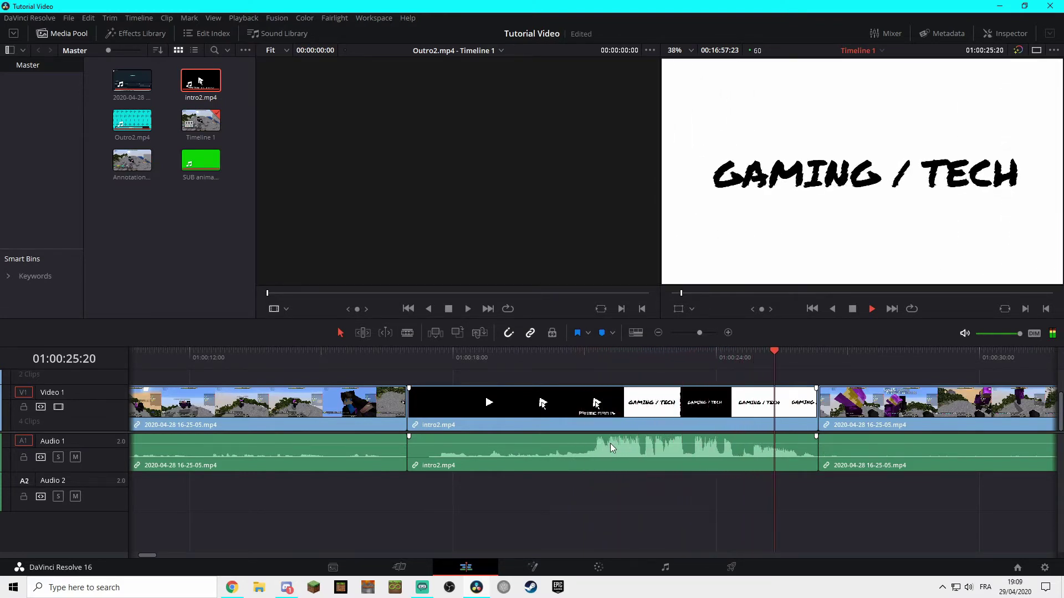
key("space")
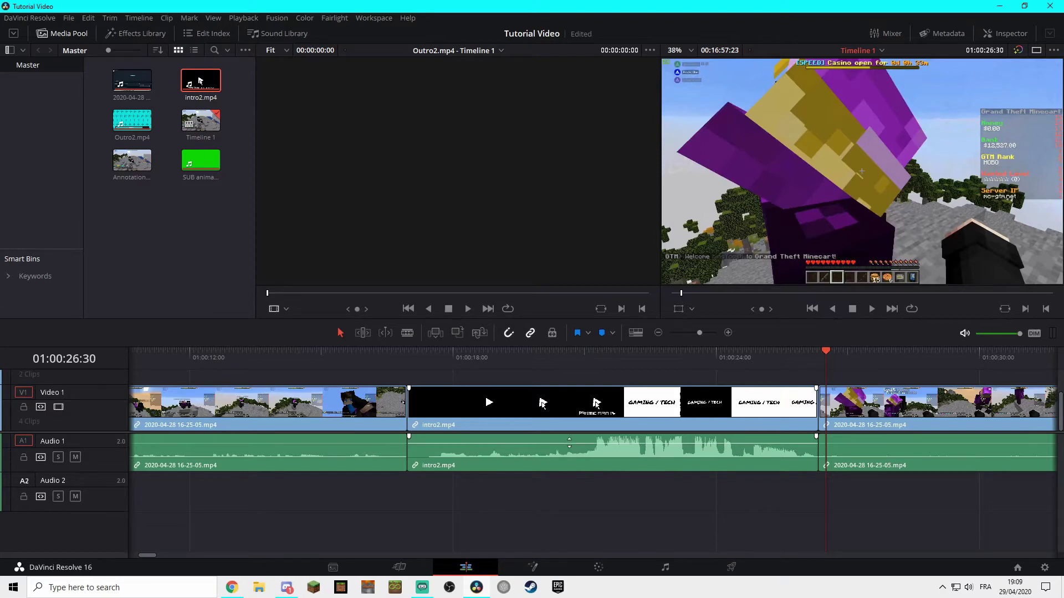
Lower the audio level of the intro2.mp4 clip on the timeline and play the intro back to check its volume.
left_click_drag(569, 444, 571, 447)
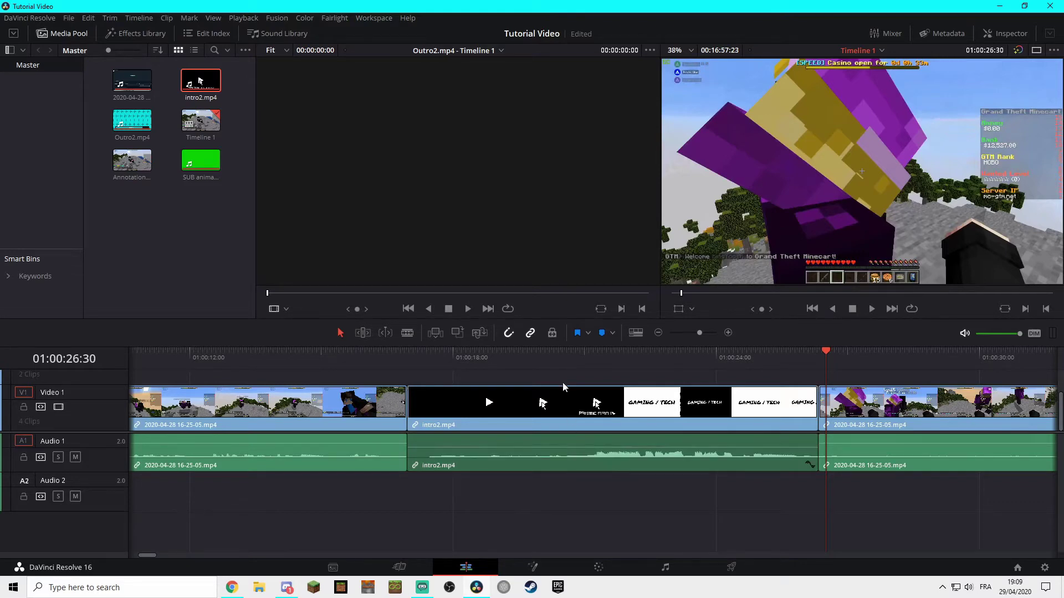
left_click_drag(530, 351, 435, 346)
key("space")
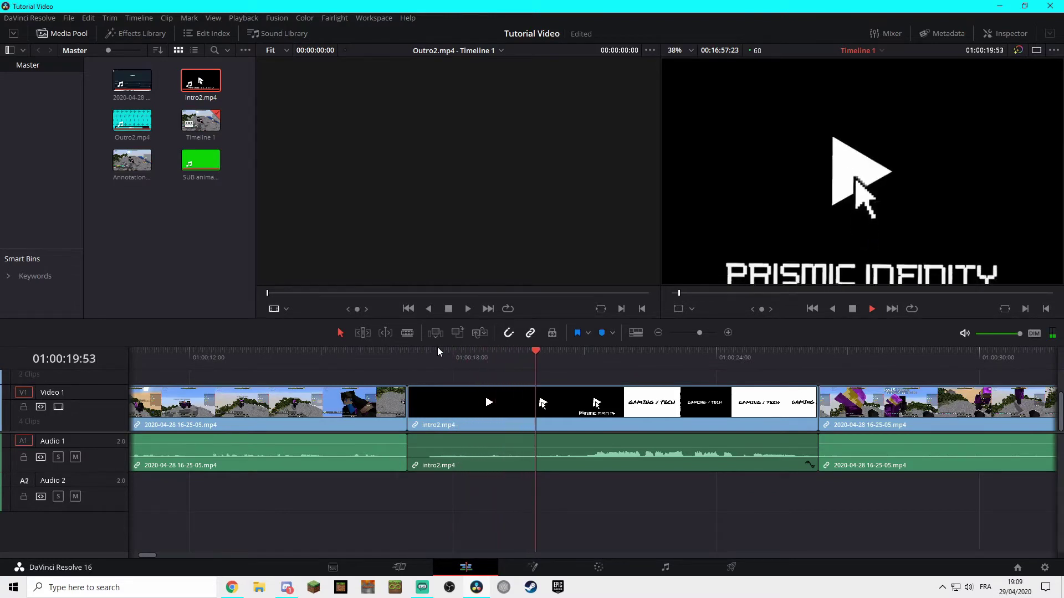
key("space")
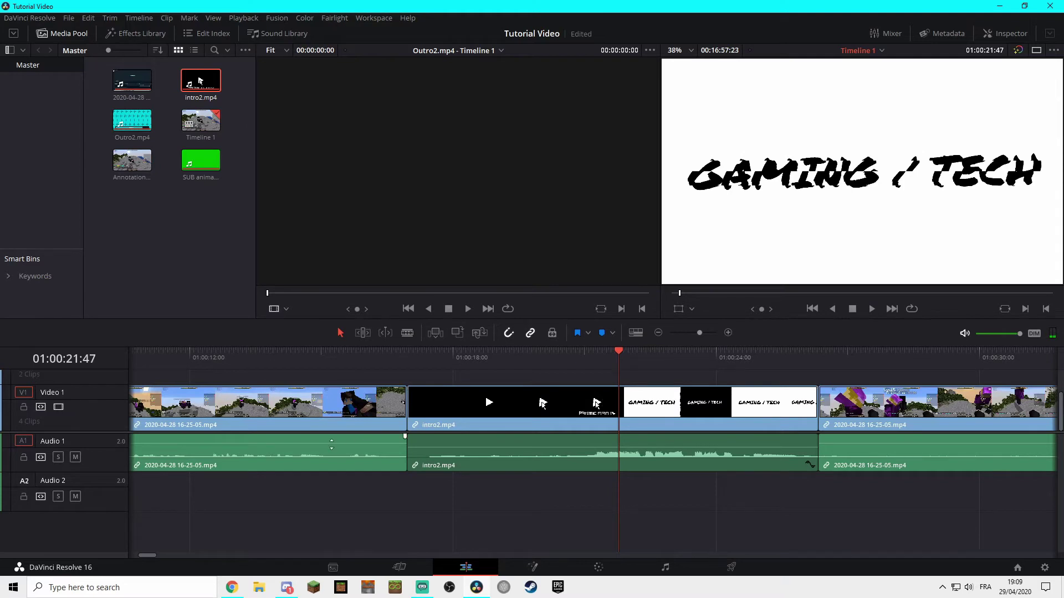
left_click(813, 357)
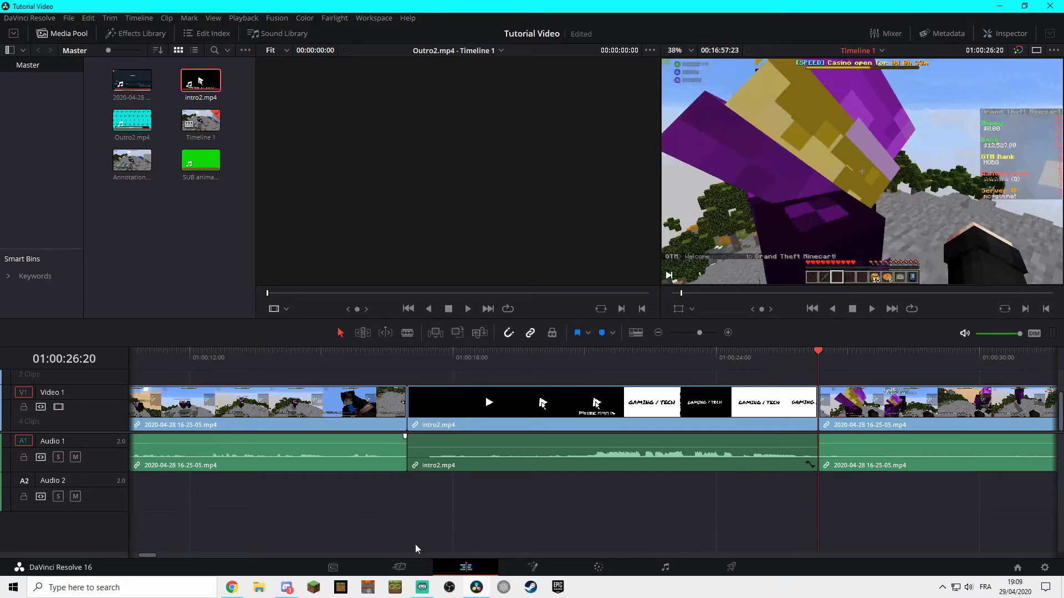
Return to the start of the timeline on the Edit page and enlarge the video track area to show Video 2 in full.
left_click(395, 569)
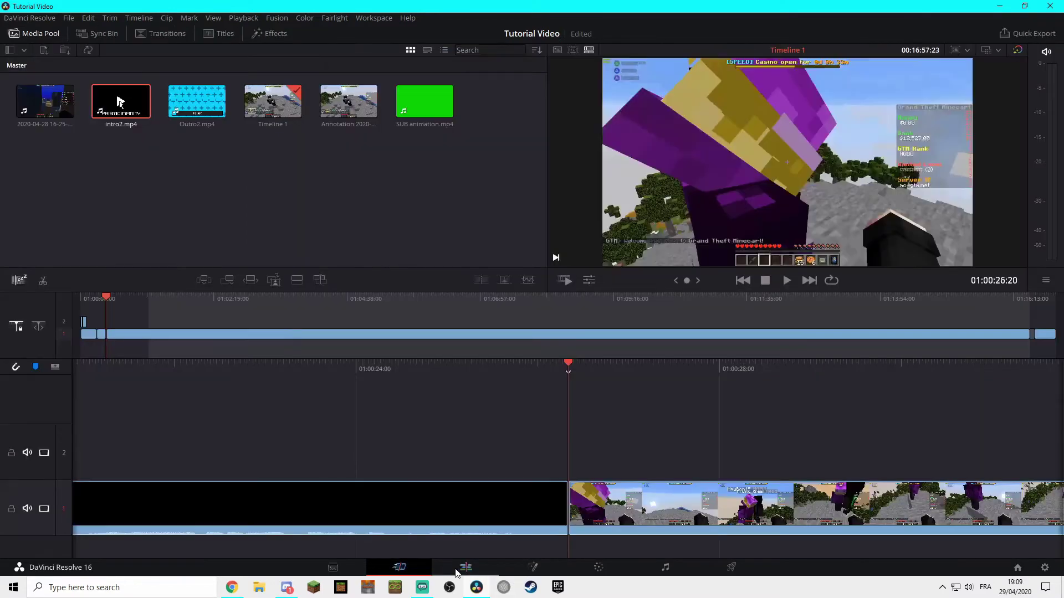
key("shift+4")
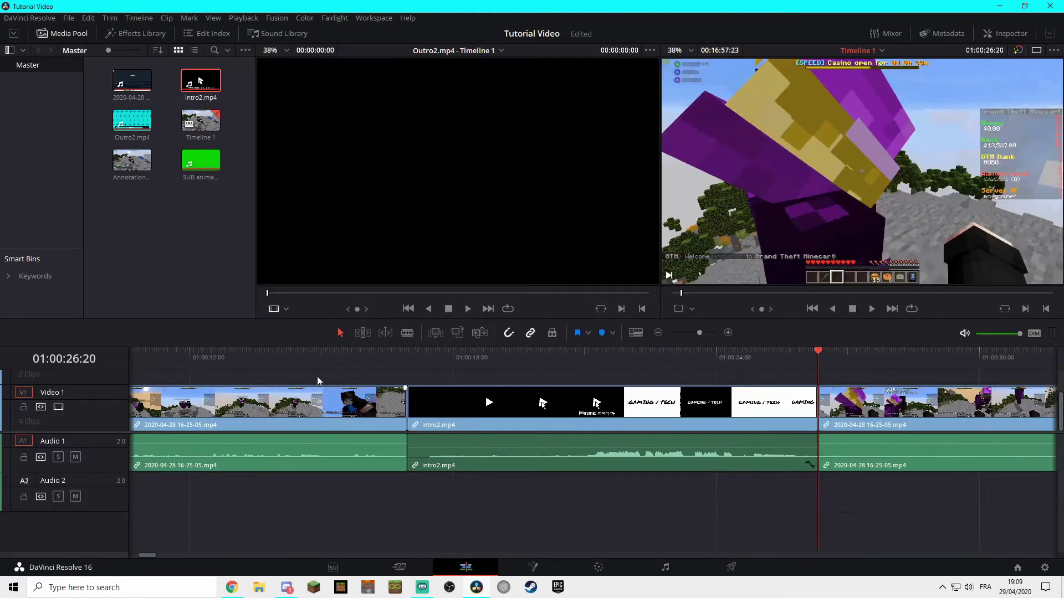
key("Home")
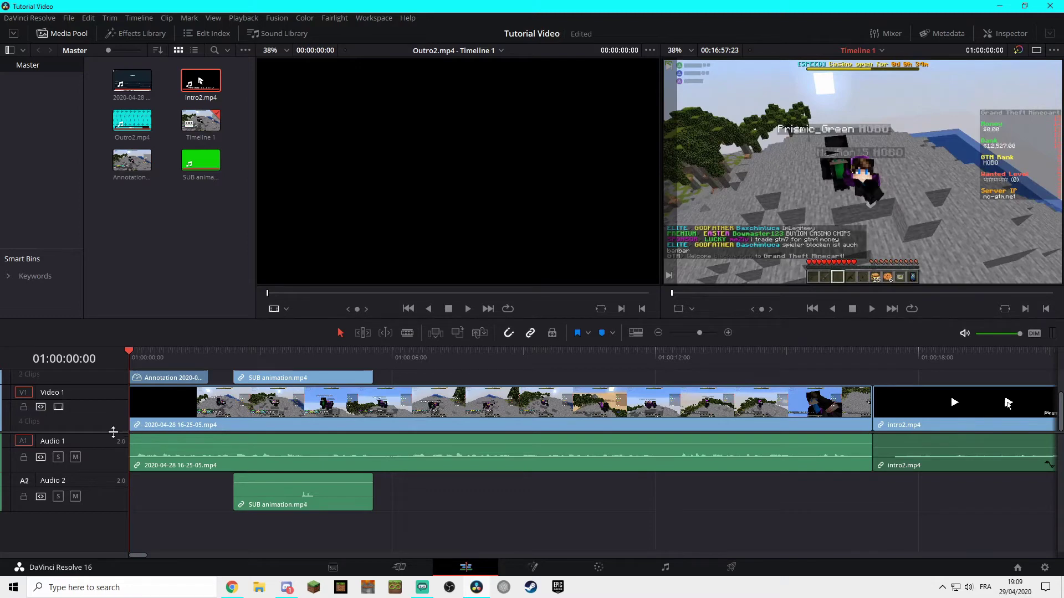
left_click_drag(113, 432, 113, 472)
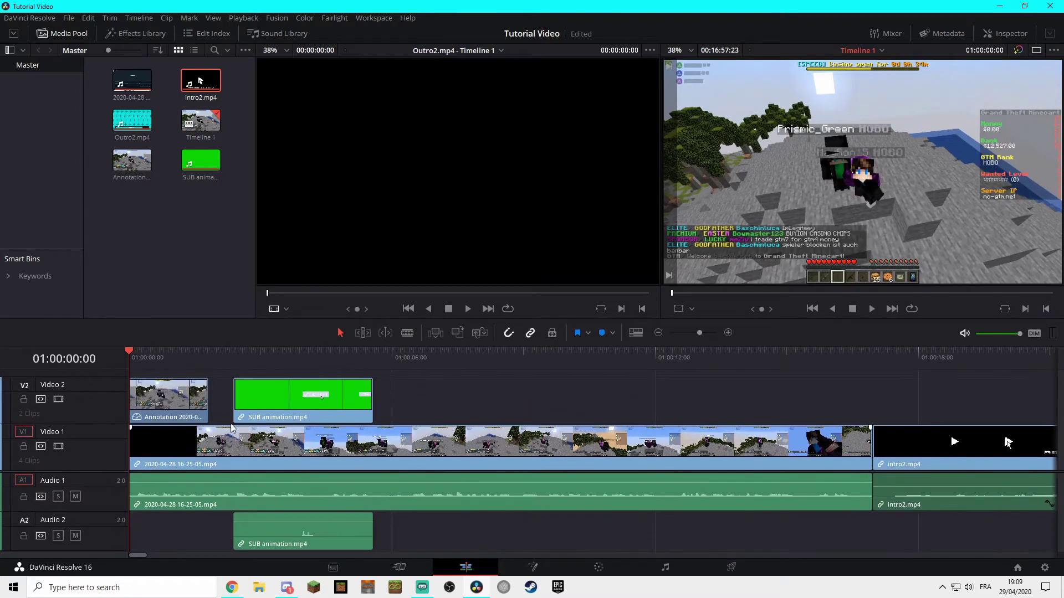
Open the SUB animation.mp4 overlay on the Fusion page at 01:00:02:52, where the Subscribe button is in view.
left_click(258, 413)
left_click_drag(233, 354, 255, 355)
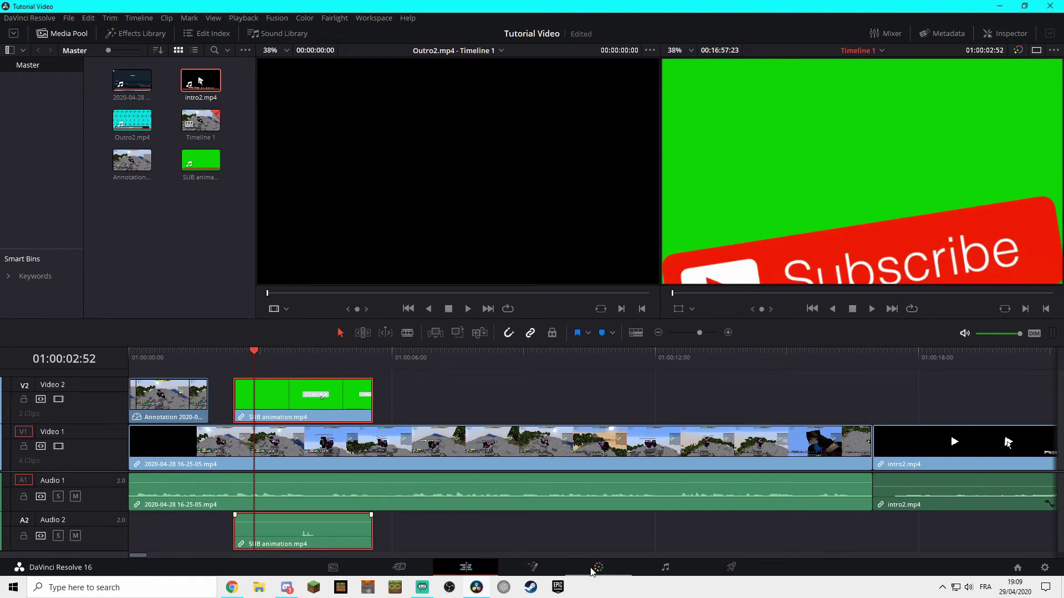
left_click(533, 567)
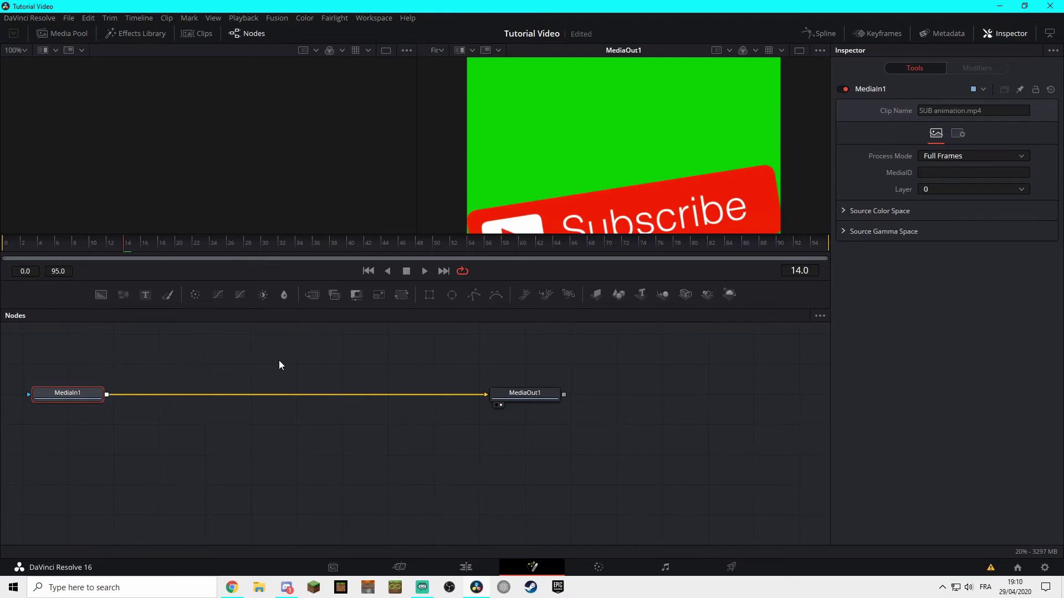
Add a Delta Keyer between MediaIn1 and MediaOut1 and sample the clip's green as its background color.
key("shift+space")
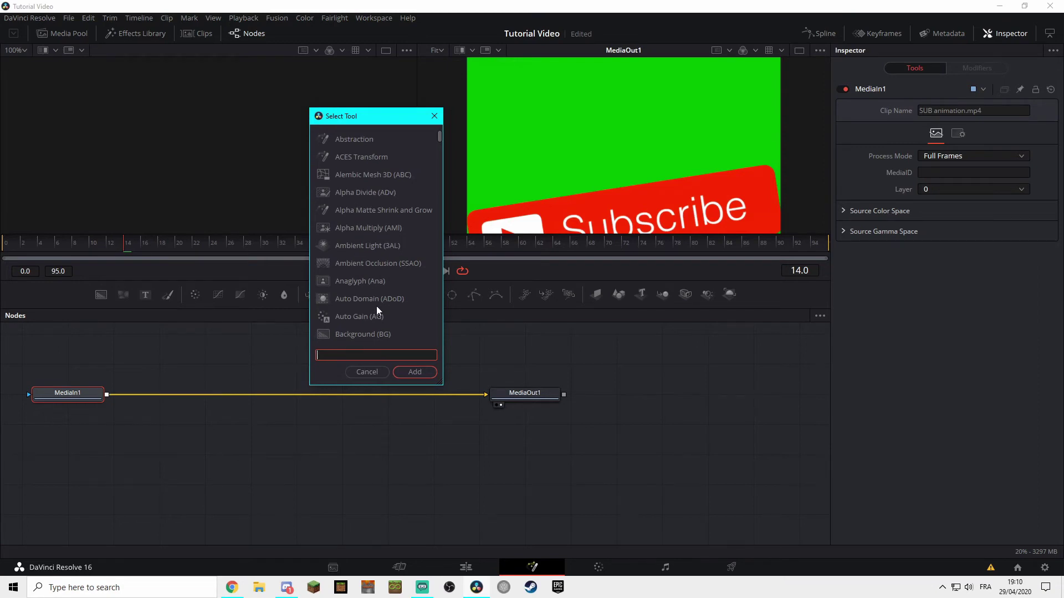
type("keye")
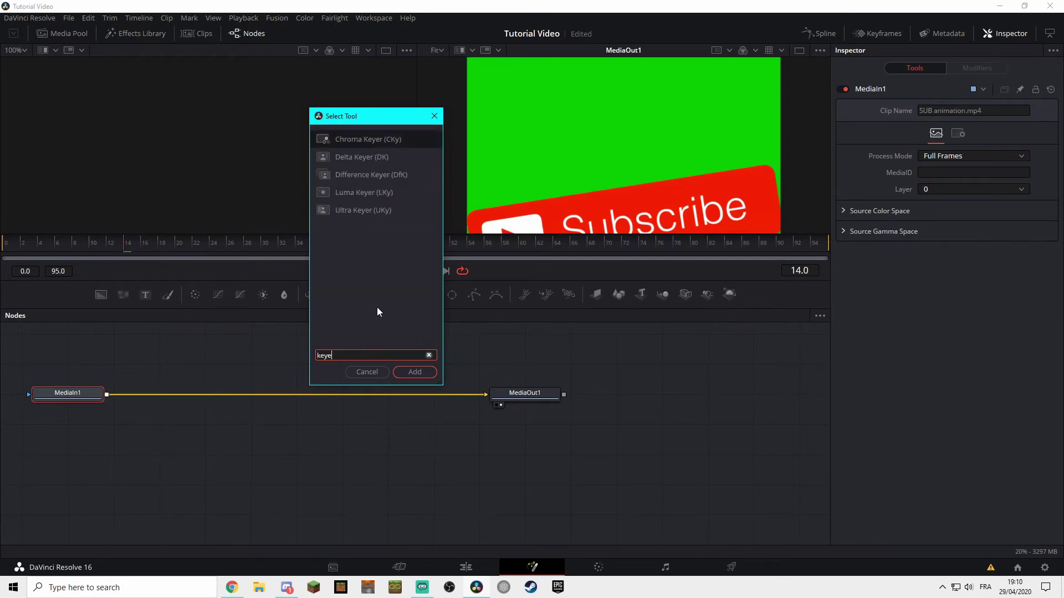
left_click(375, 157)
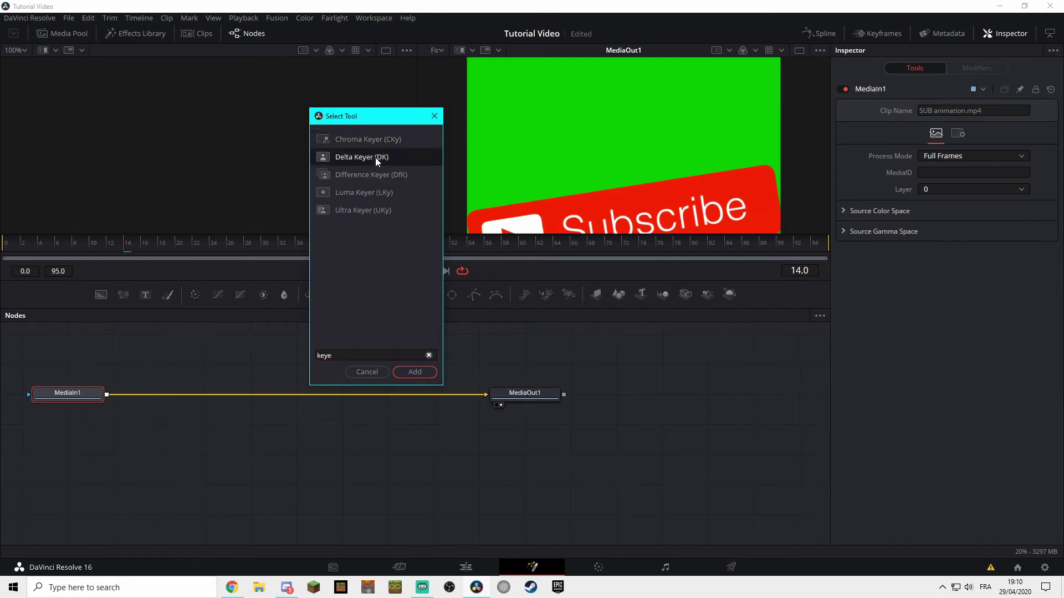
left_click(407, 372)
left_click_drag(151, 396, 284, 399)
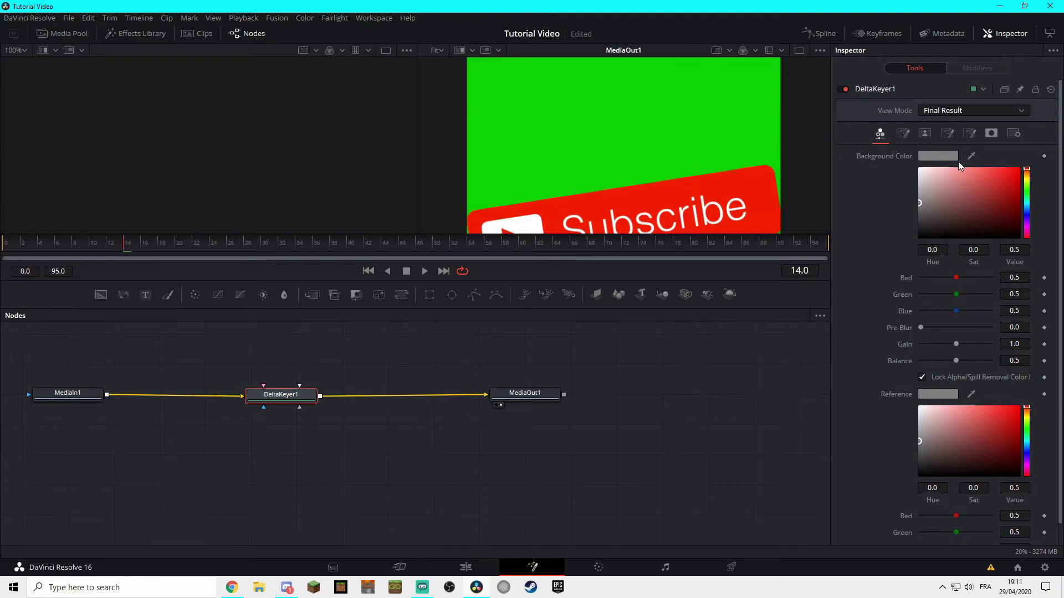
left_click_drag(971, 157, 700, 120)
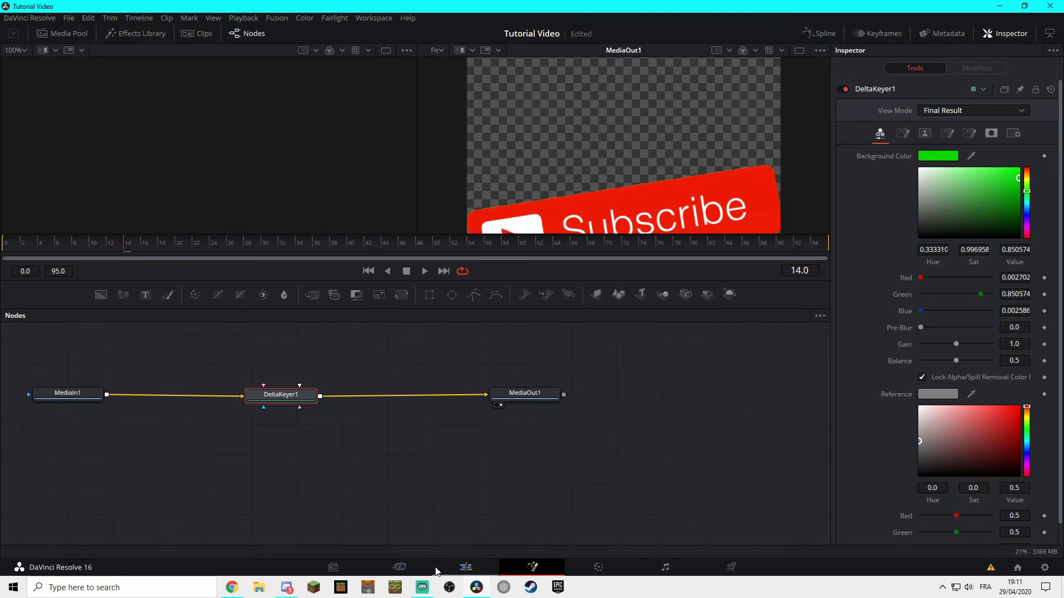
Play the keyed SUB animation overlay repeatedly on the Edit page to check the Subscribe button over the recording.
left_click(466, 567)
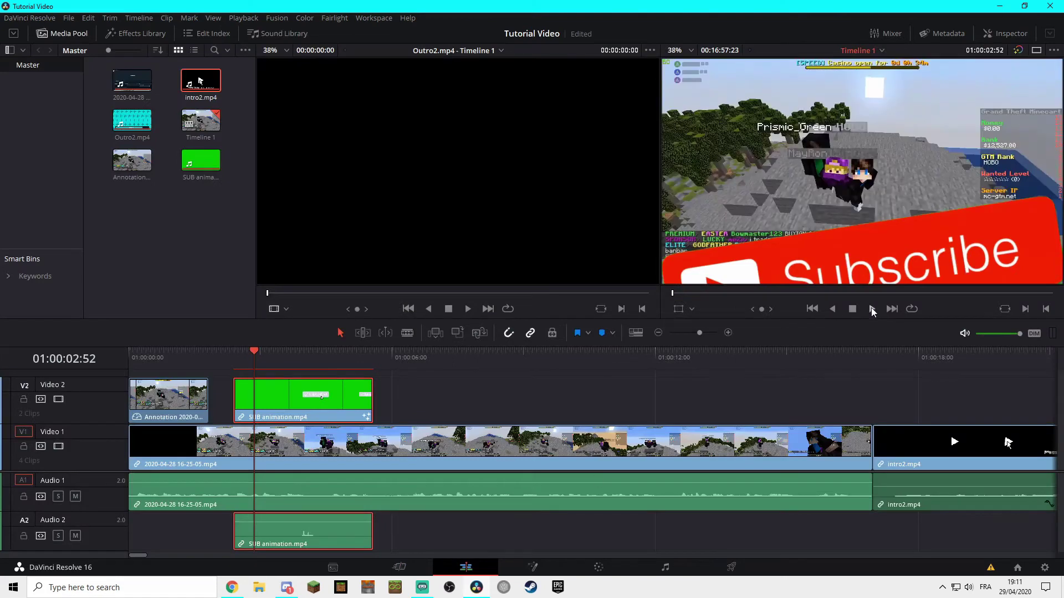
mouse_move(229, 351)
left_mouse_down()
mouse_move(216, 353)
mouse_move(231, 354)
left_mouse_up()
left_click(872, 309)
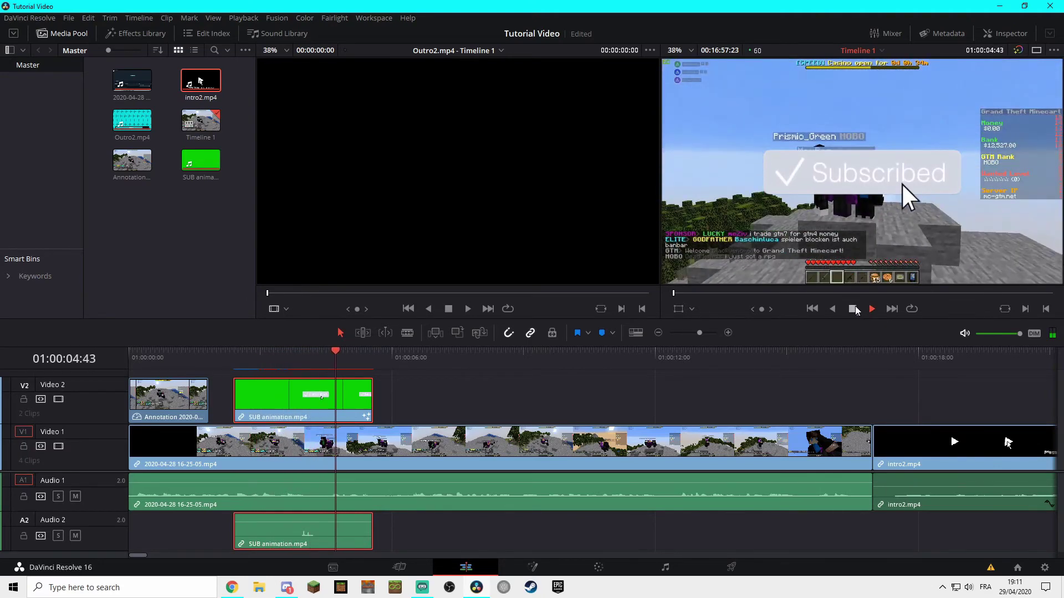
left_click(854, 309)
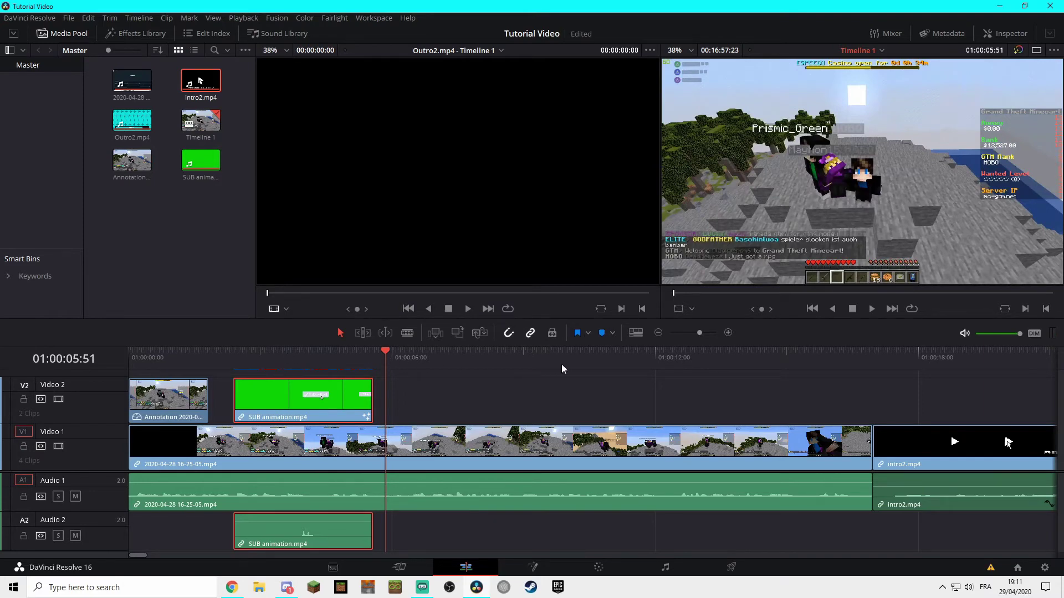
left_click_drag(347, 361, 262, 354)
key("space")
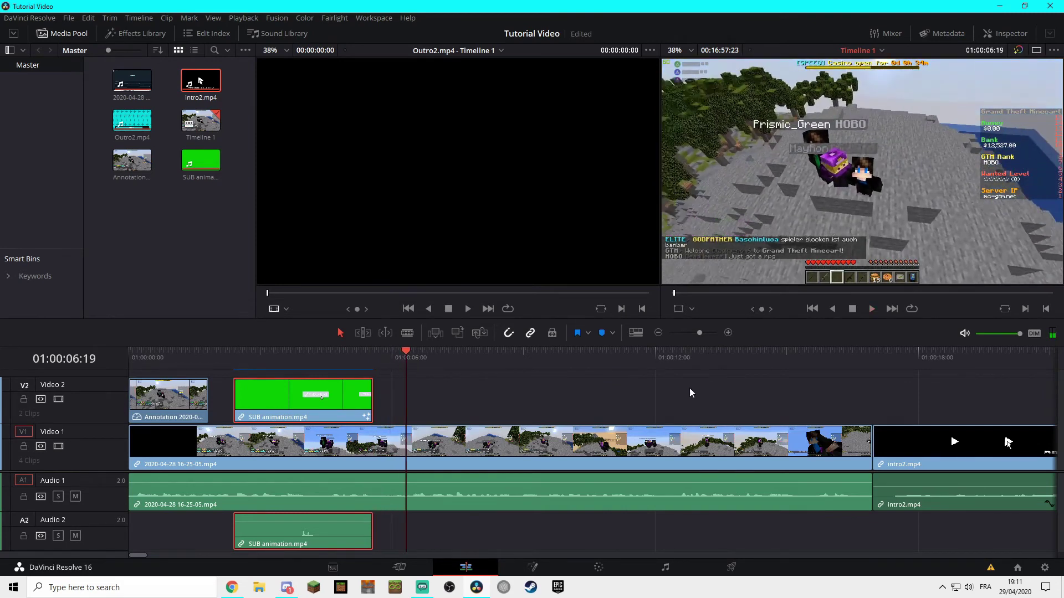
key("space")
left_click(234, 356)
key("space")
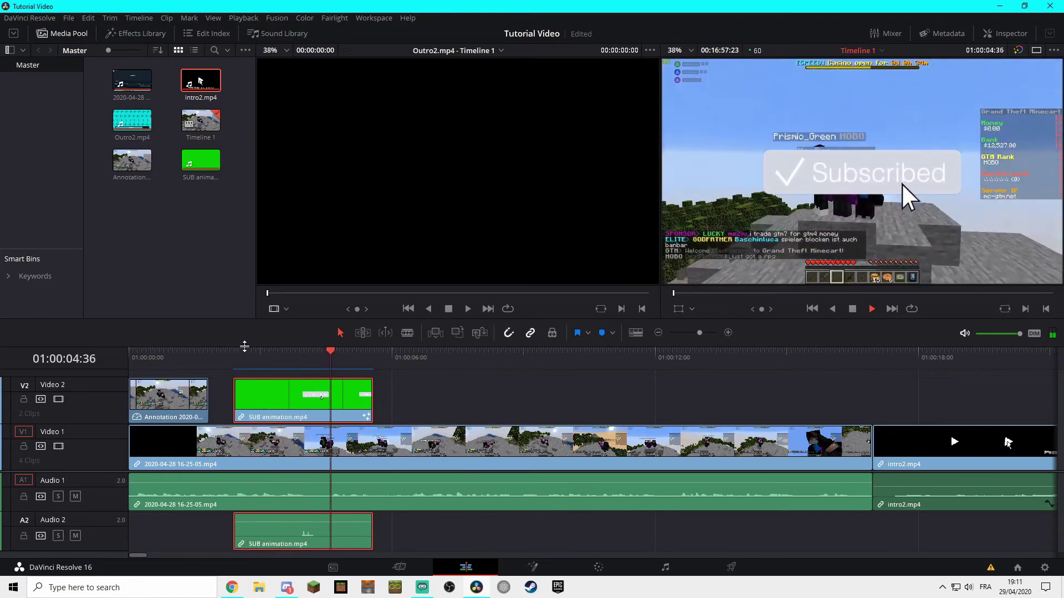
key("space")
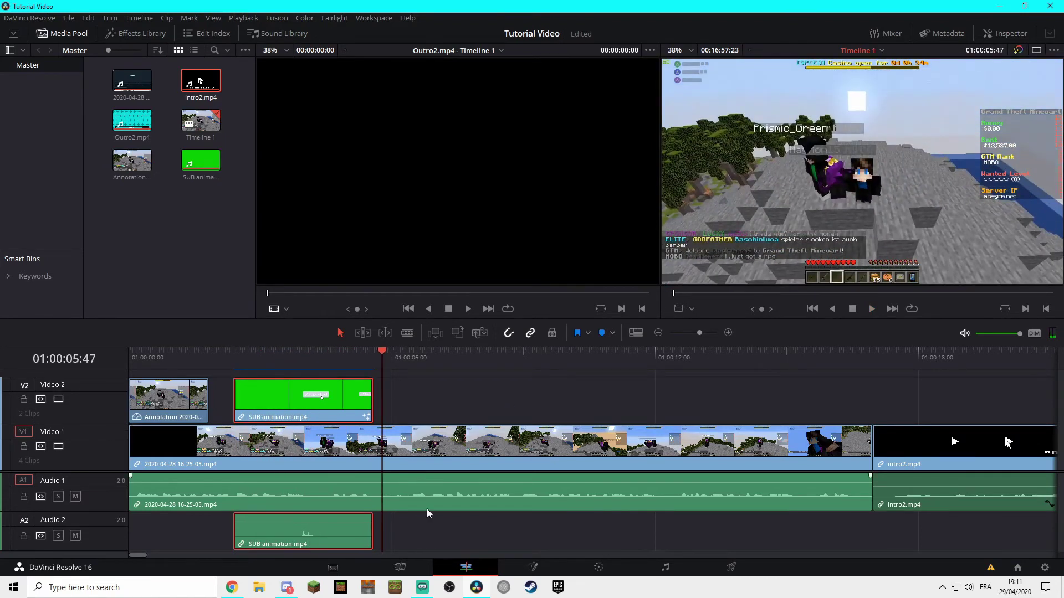
Move Outro2.mp4 up against the end of the recording on Video 1 to close the gap at 01:16:30:16.
left_click_drag(385, 353, 600, 374)
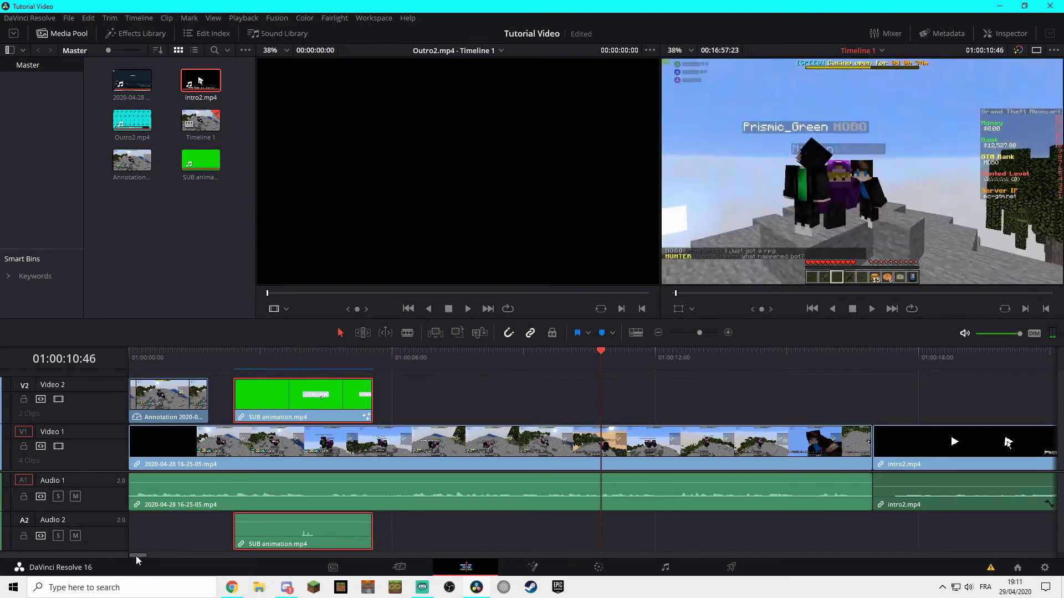
left_click_drag(135, 557, 1019, 554)
left_click(770, 444)
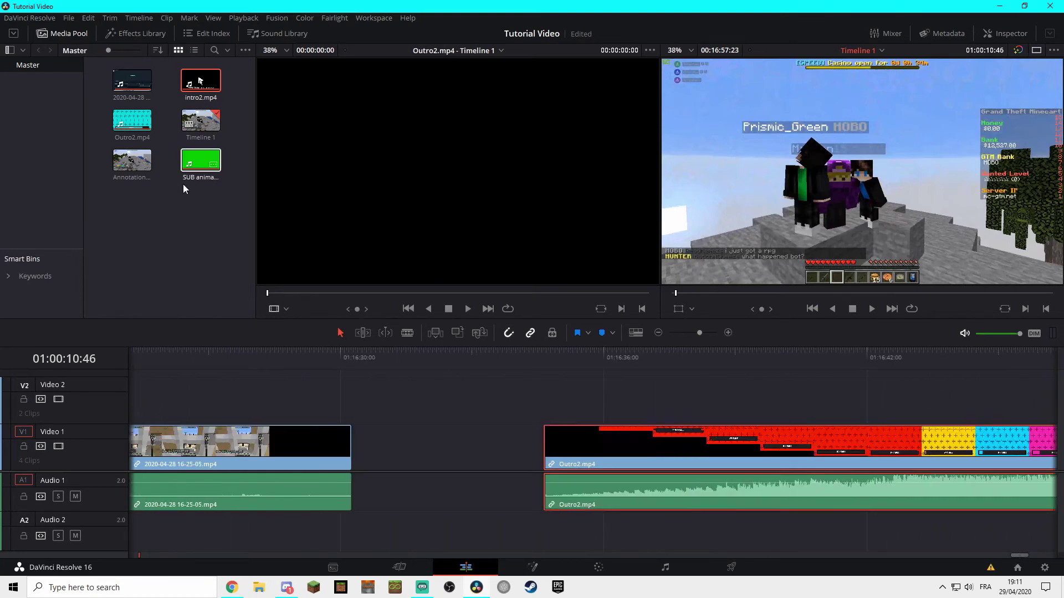
left_click_drag(548, 451, 380, 452)
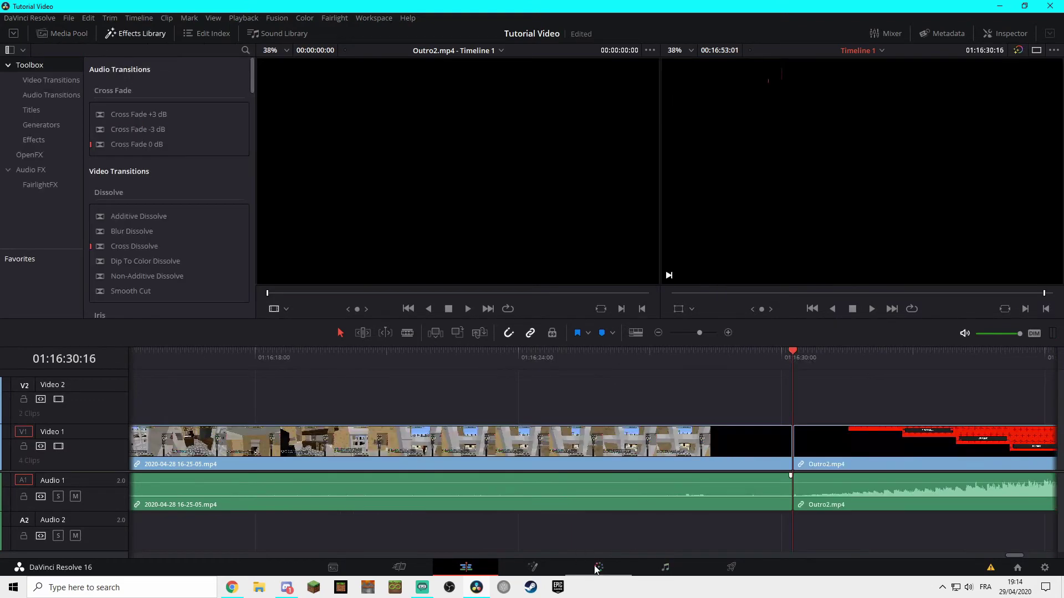
Look over the Color page's grading controls and the Fairlight page's audio tracks and mixer.
left_click(599, 567)
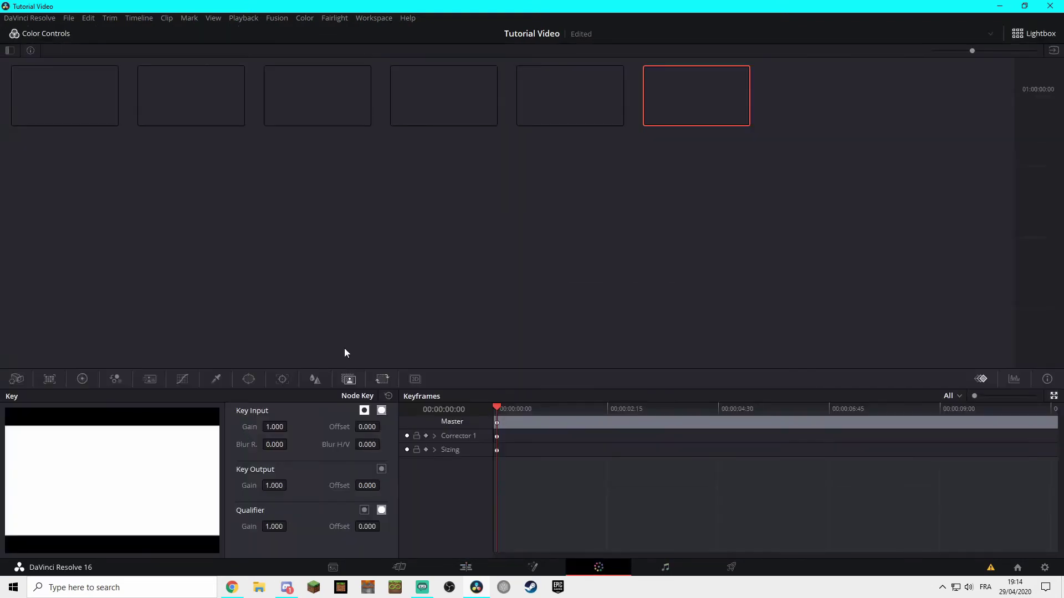
left_click(660, 565)
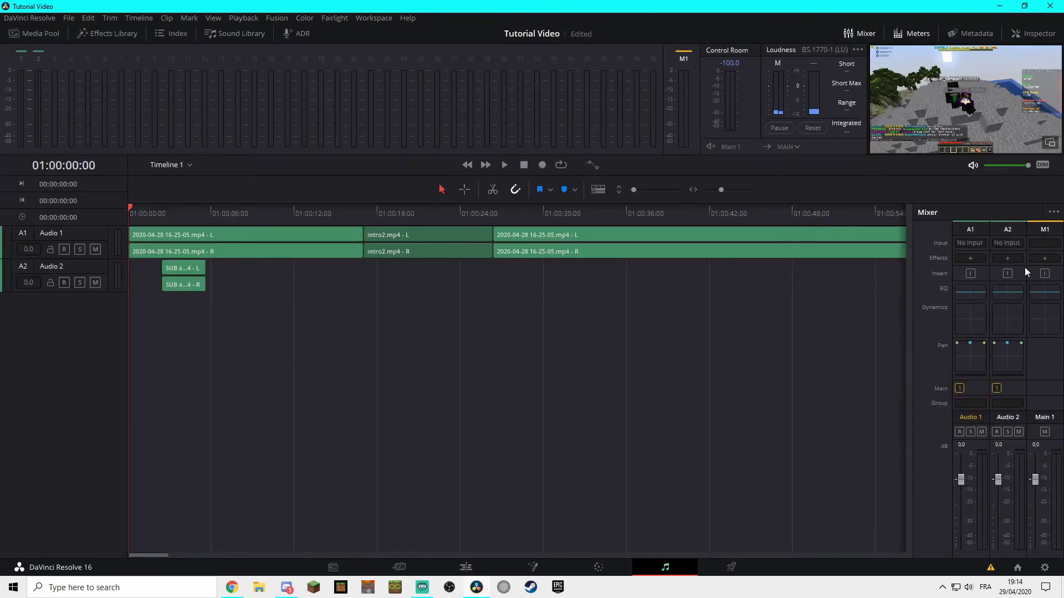
Open the Deliver page and choose the YouTube 1080p render preset for Timeline 1.
left_click(732, 567)
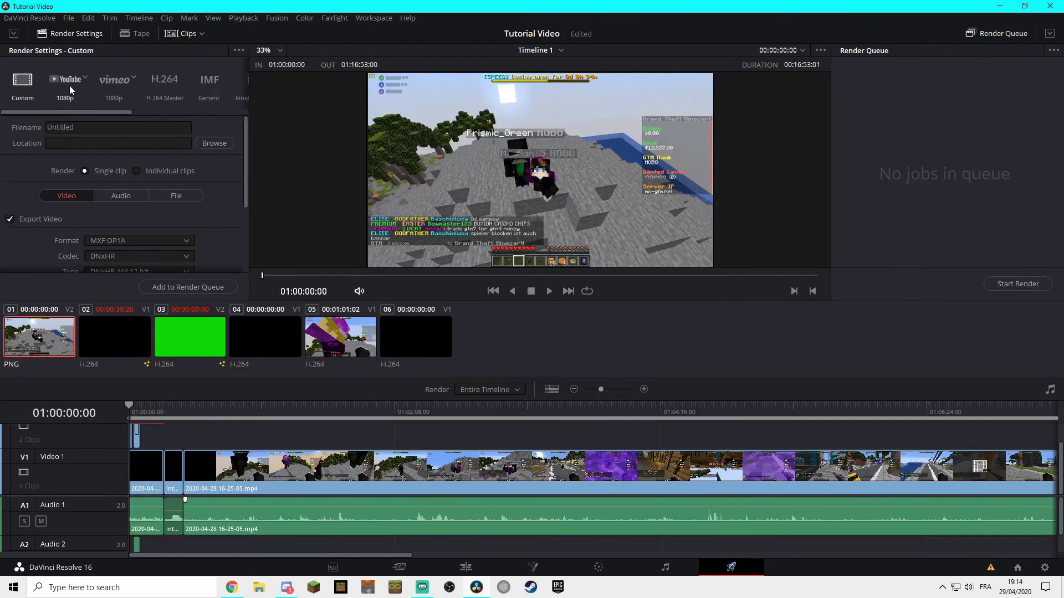
left_click(63, 83)
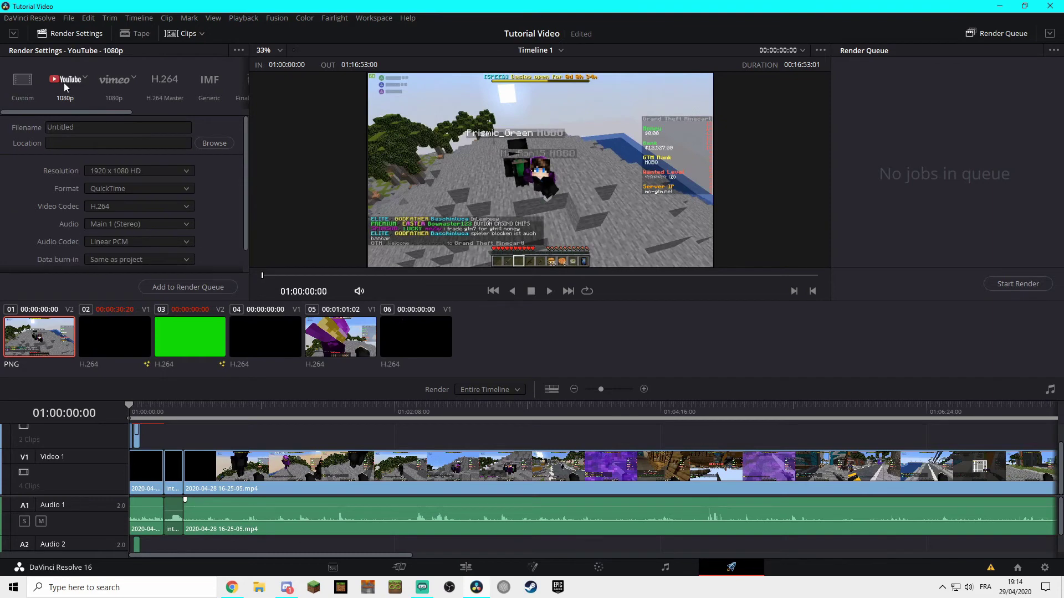
left_click(30, 81)
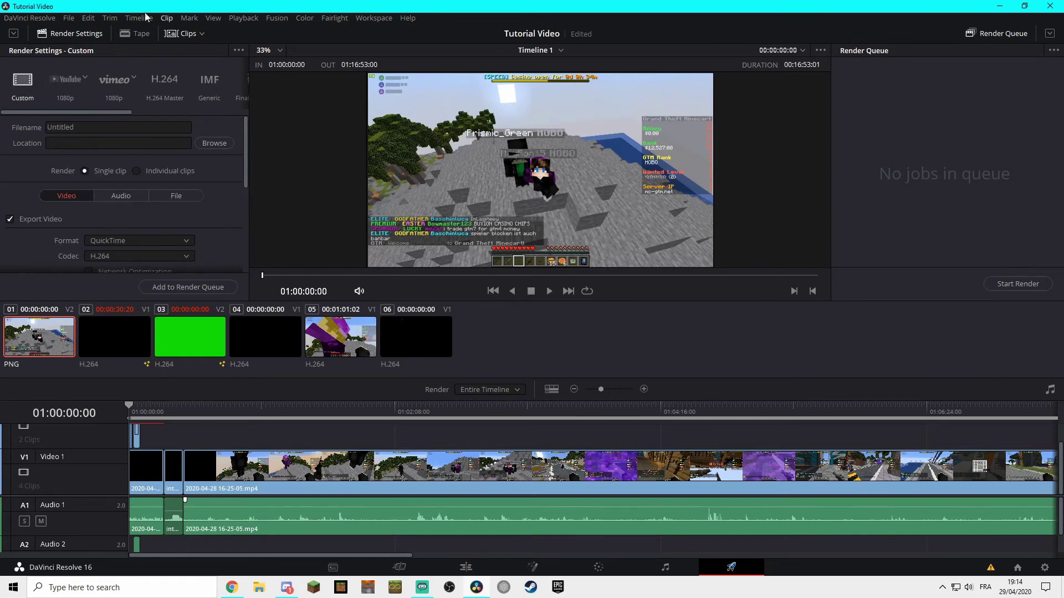
left_click(77, 82)
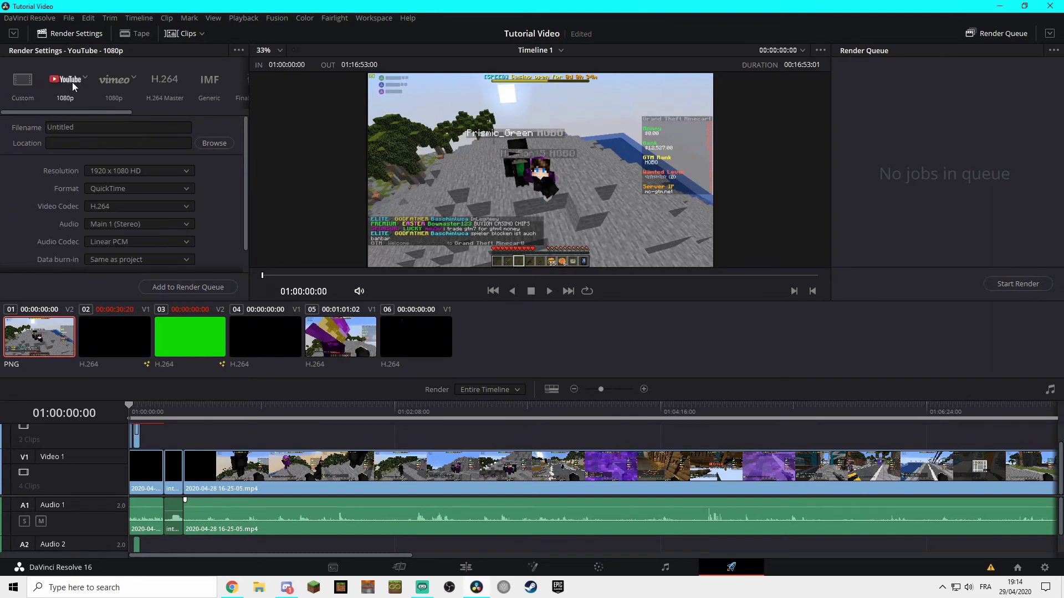
Name the render file test and set its location to the Videos folder.
left_click(87, 129)
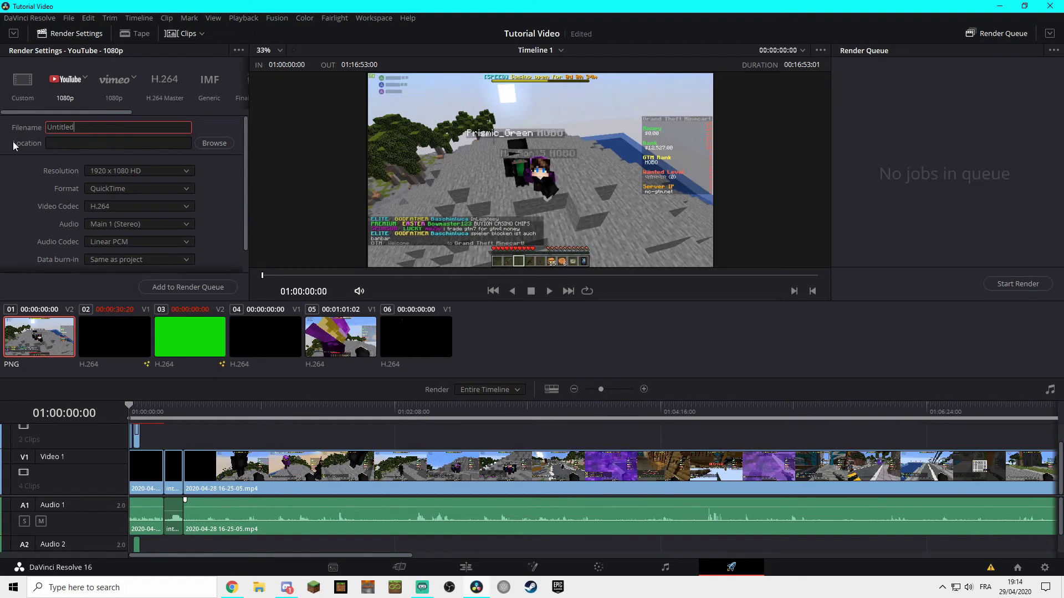
left_click_drag(84, 127, 33, 128)
type("test")
left_click(203, 146)
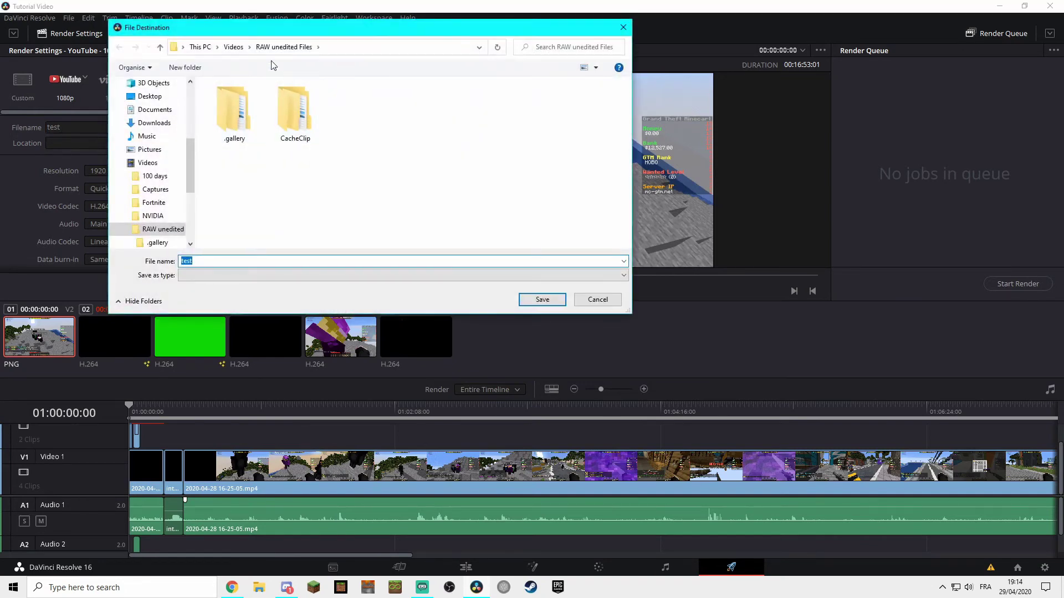
left_click(233, 47)
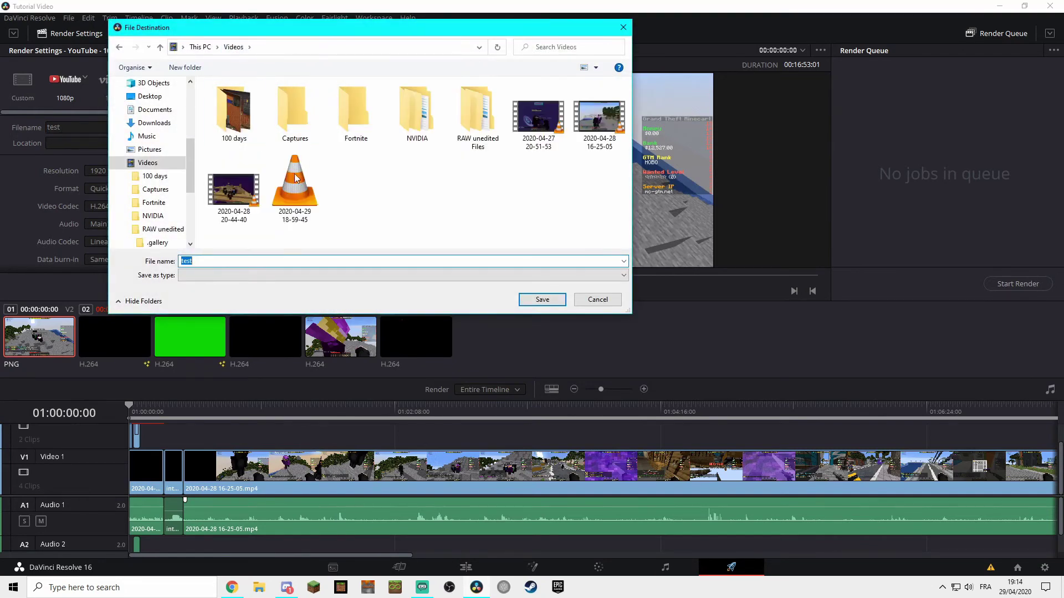
left_click(527, 297)
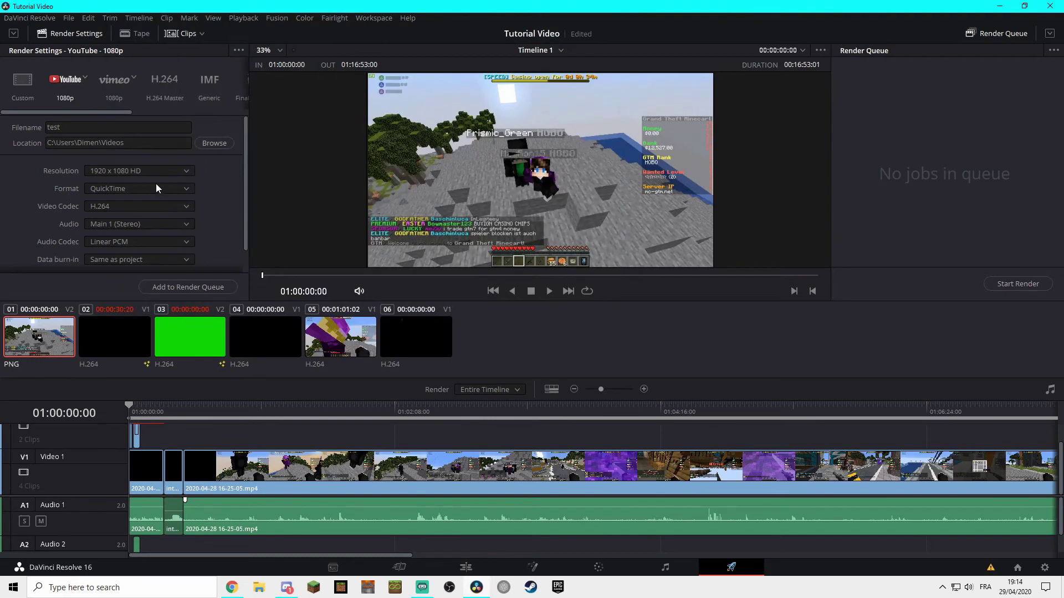
Set the render format to MP4 and add the timeline to the render queue.
left_click(111, 188)
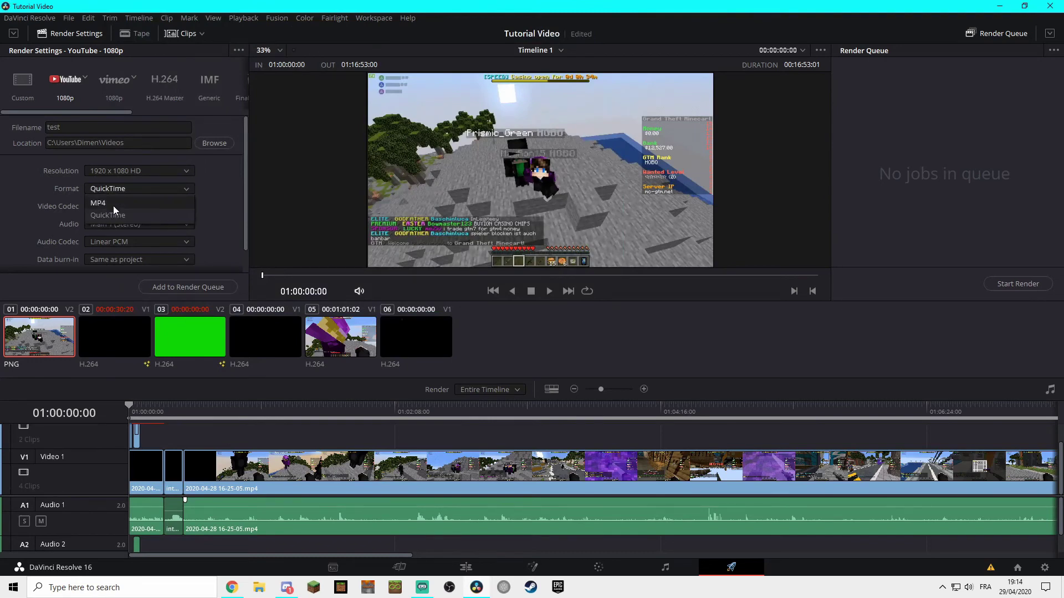
left_click(116, 205)
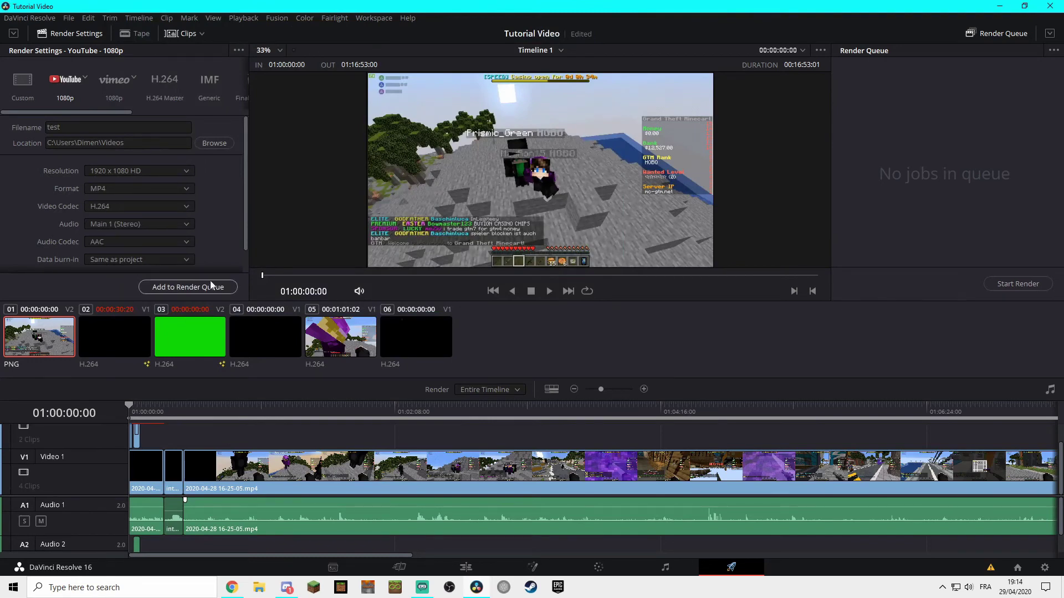
scroll(195, 267, "down", 1)
scroll(208, 247, "up", 1)
scroll(209, 247, "down", 1)
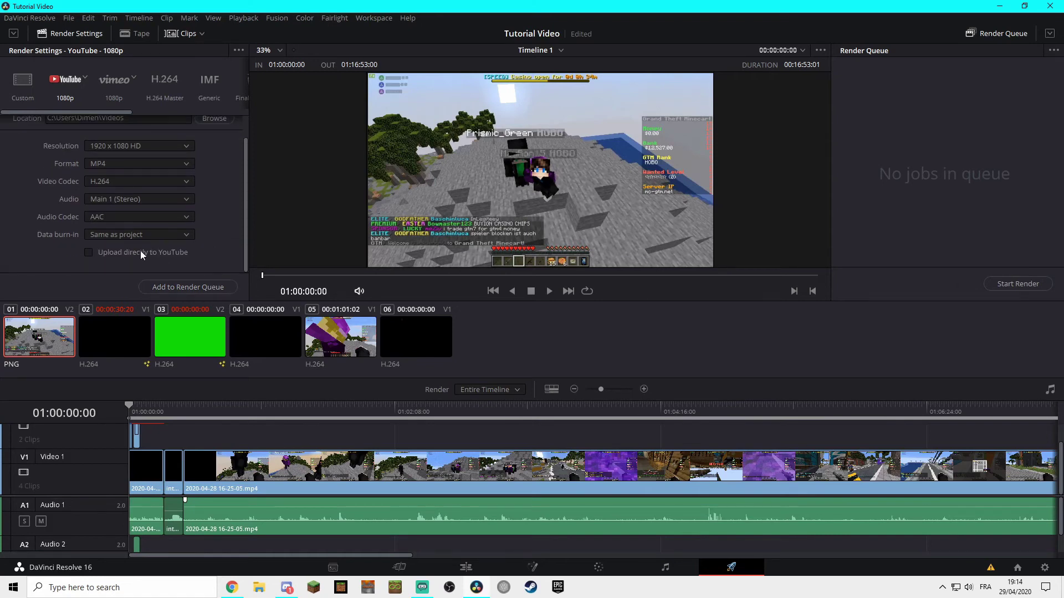
left_click(214, 287)
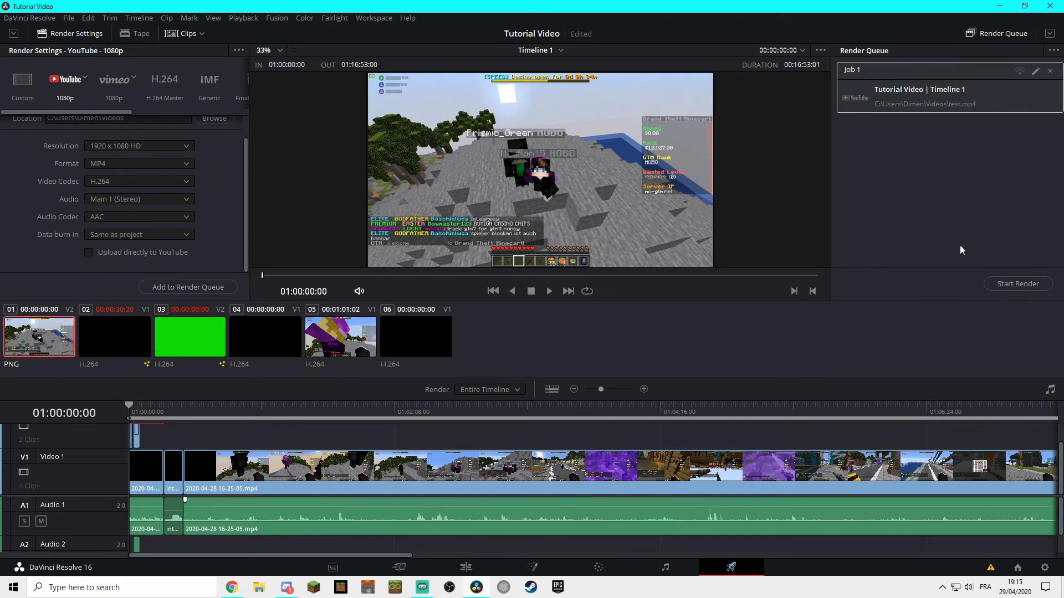
Start rendering Job 1, stop it, and check the viewer's Updates During Renders options.
left_click(1013, 287)
left_click(1013, 287)
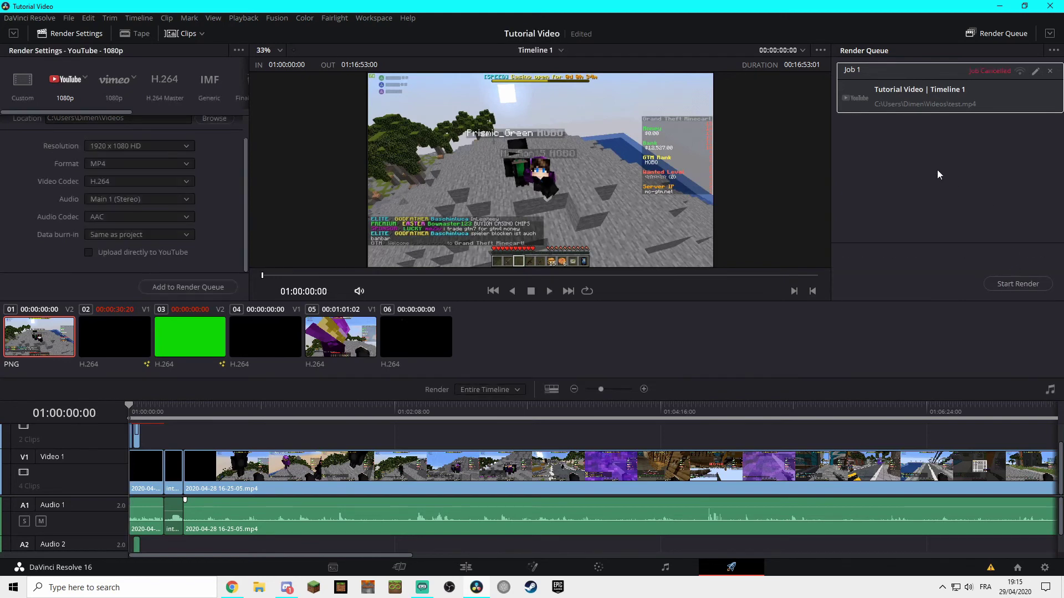
left_click(818, 51)
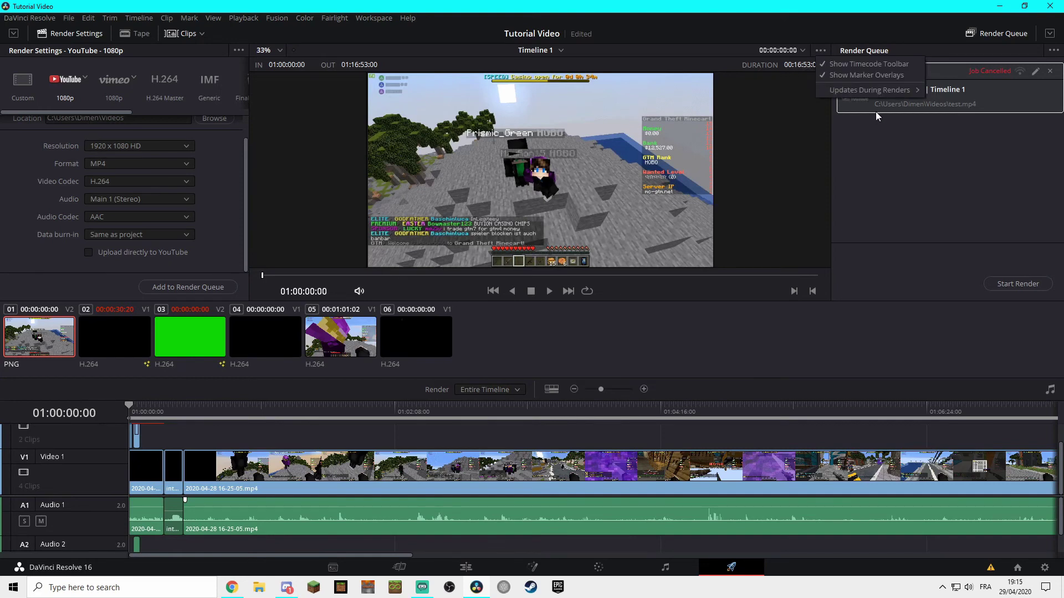
mouse_move(882, 92)
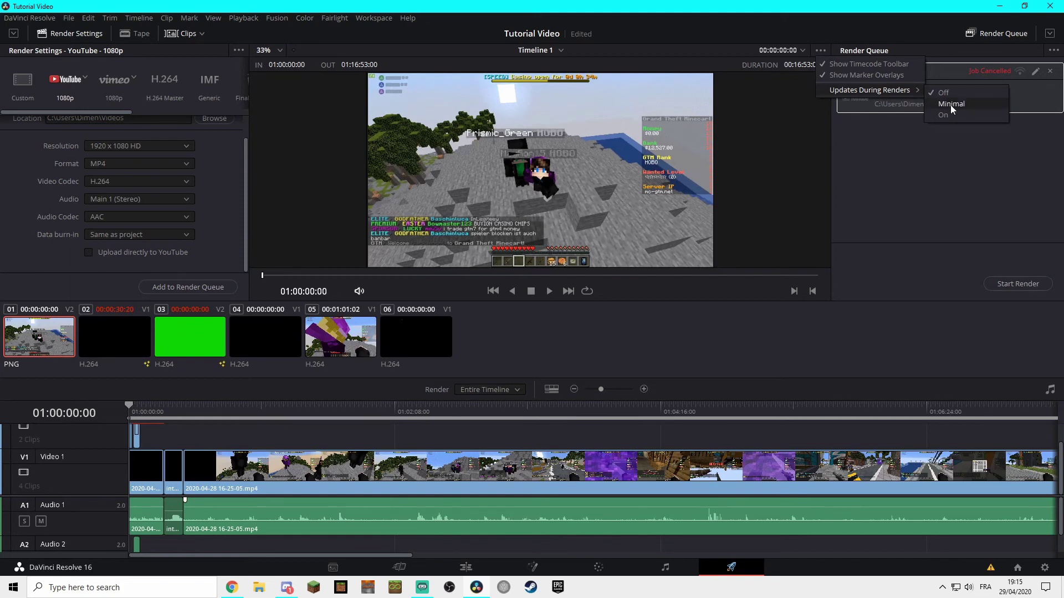
left_click(875, 165)
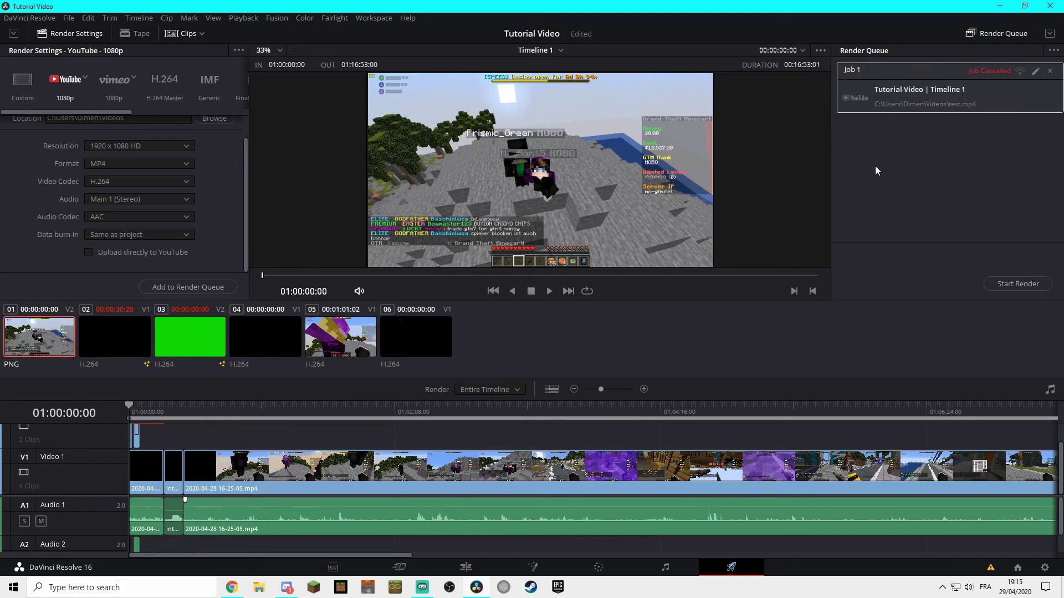
Remove Job 1 from the render queue and close DaVinci Resolve without saving the Tutorial Video project.
left_click(1050, 70)
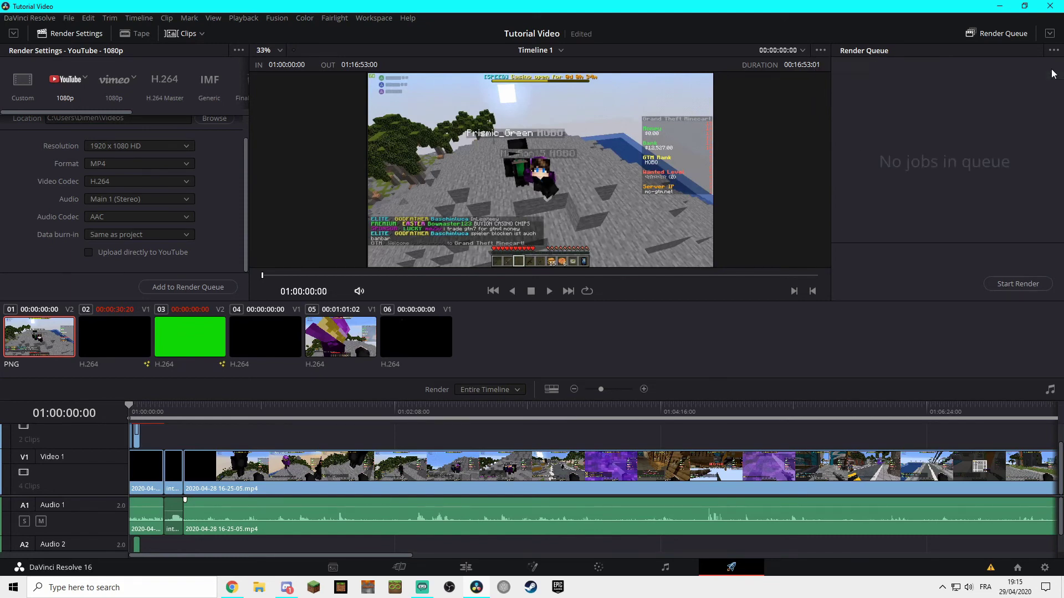
left_click(1050, 6)
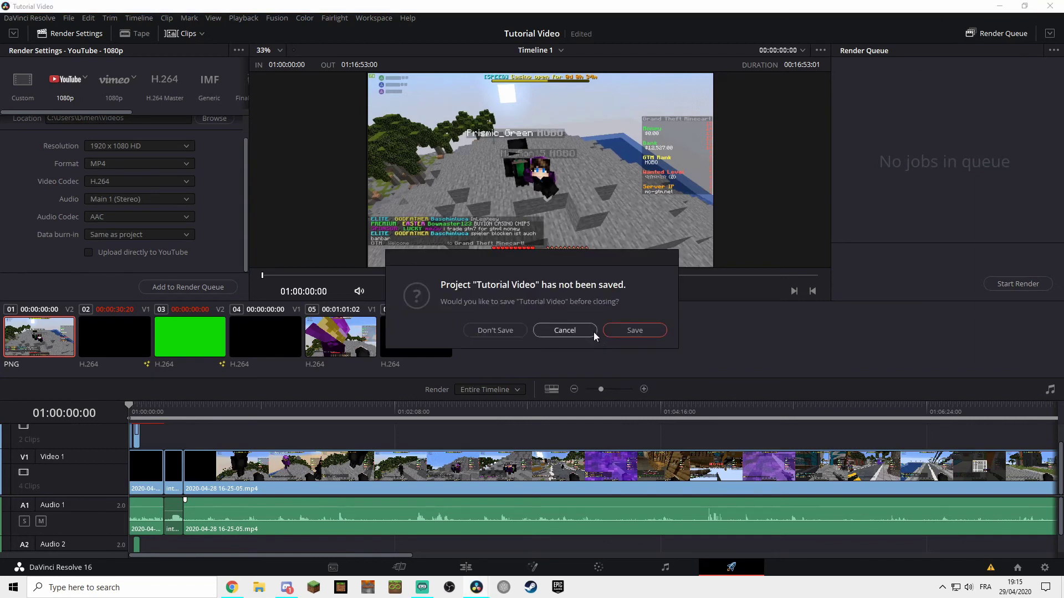
left_click(507, 331)
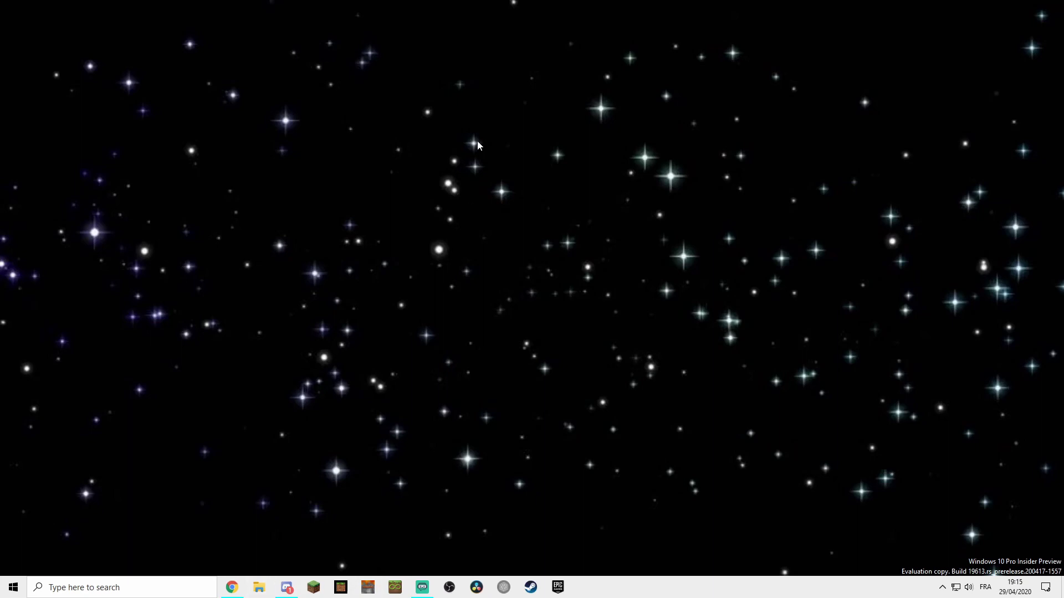
Open "How to record and edit videos to publish to youtube in 2020_" from the 04 20 folder in VLC, rewind it to the start, and quit VLC.
key("super+e")
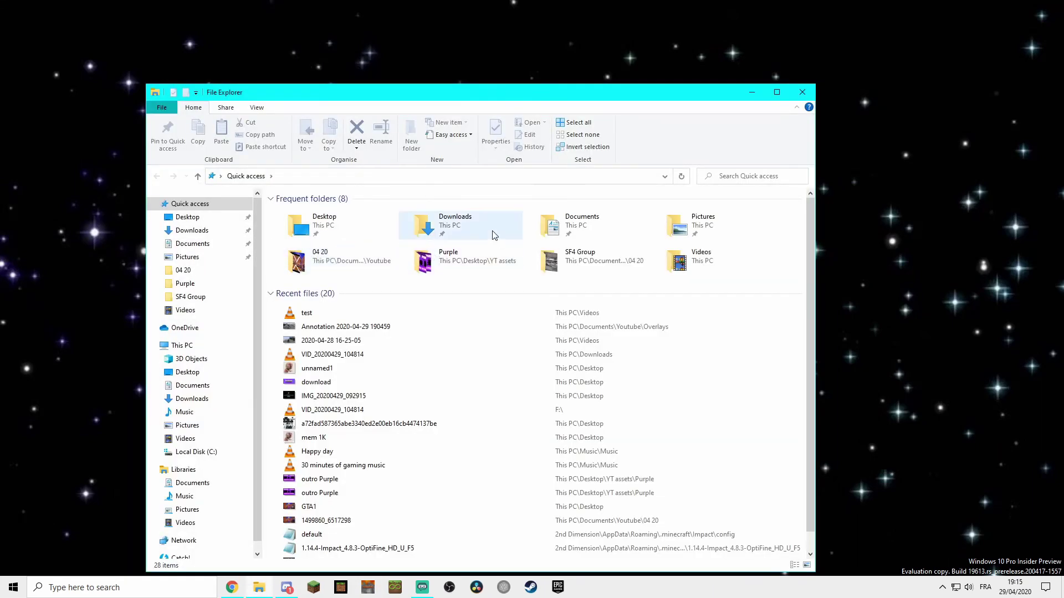
left_click(183, 270)
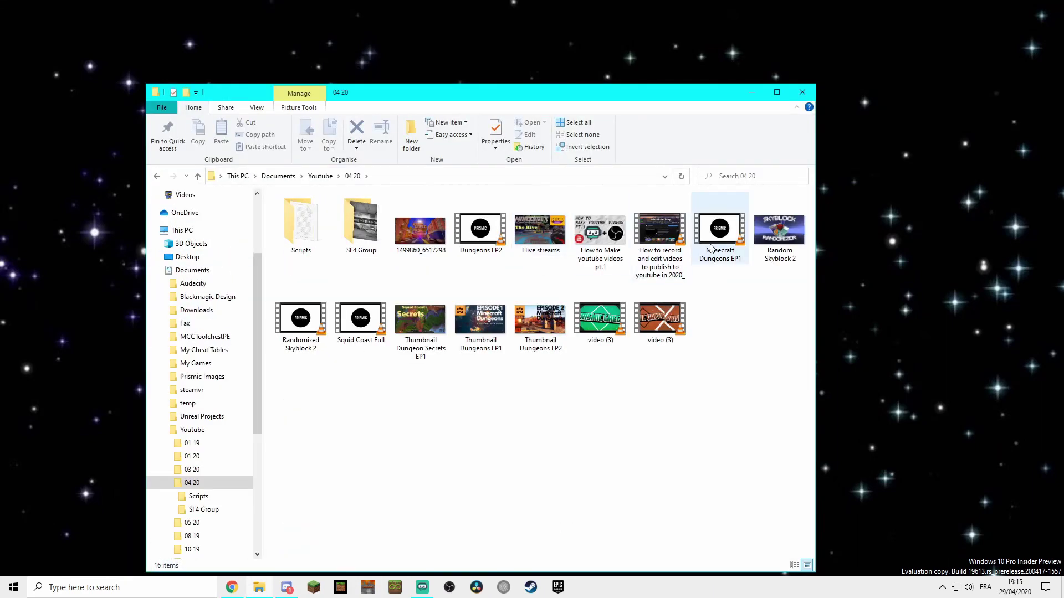
left_click(660, 236)
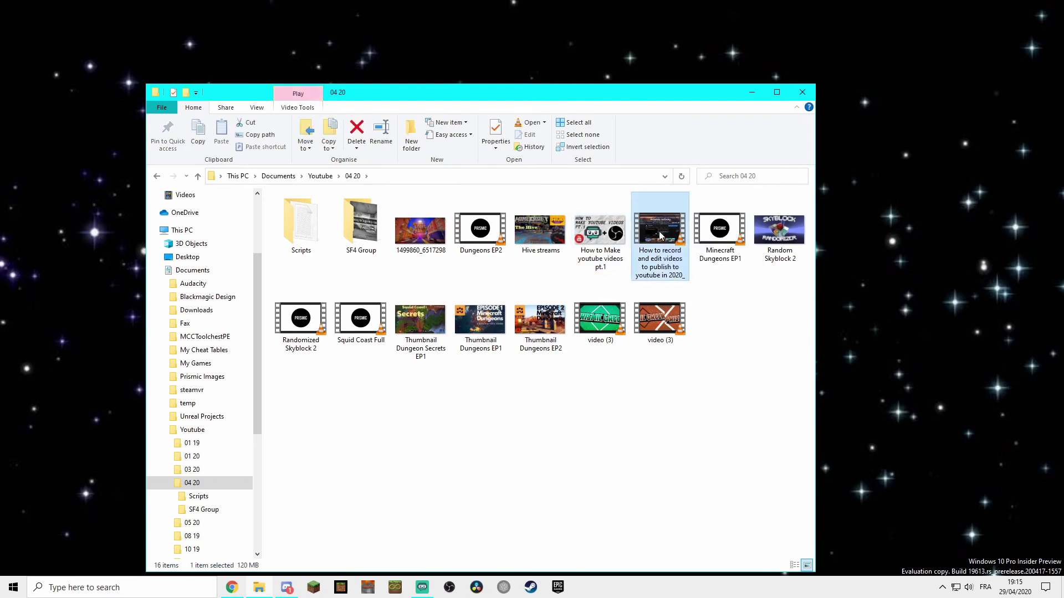
double_click(660, 236)
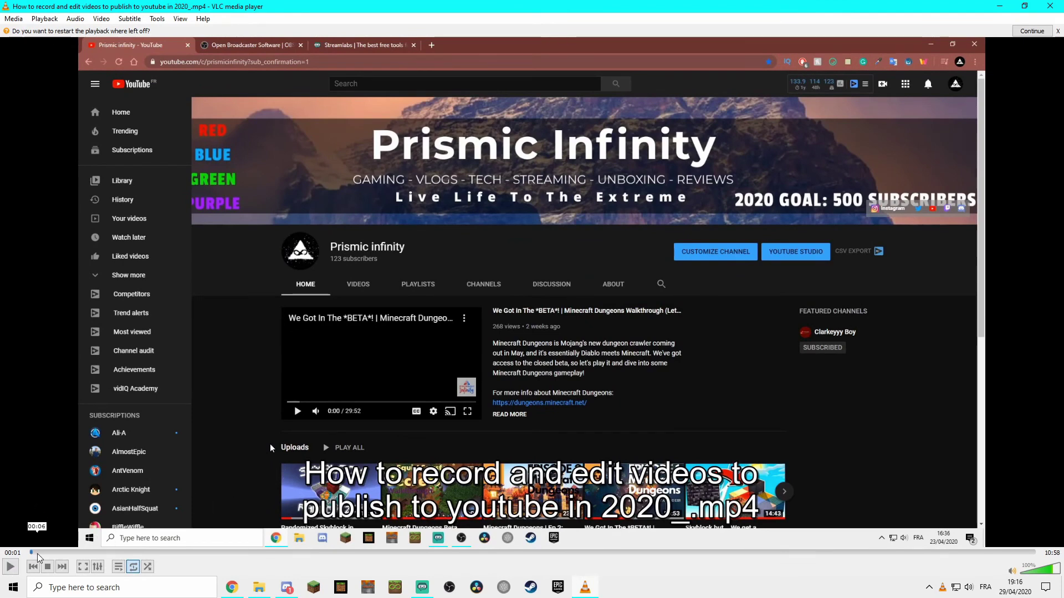
left_click(41, 553)
left_click_drag(49, 553, 25, 553)
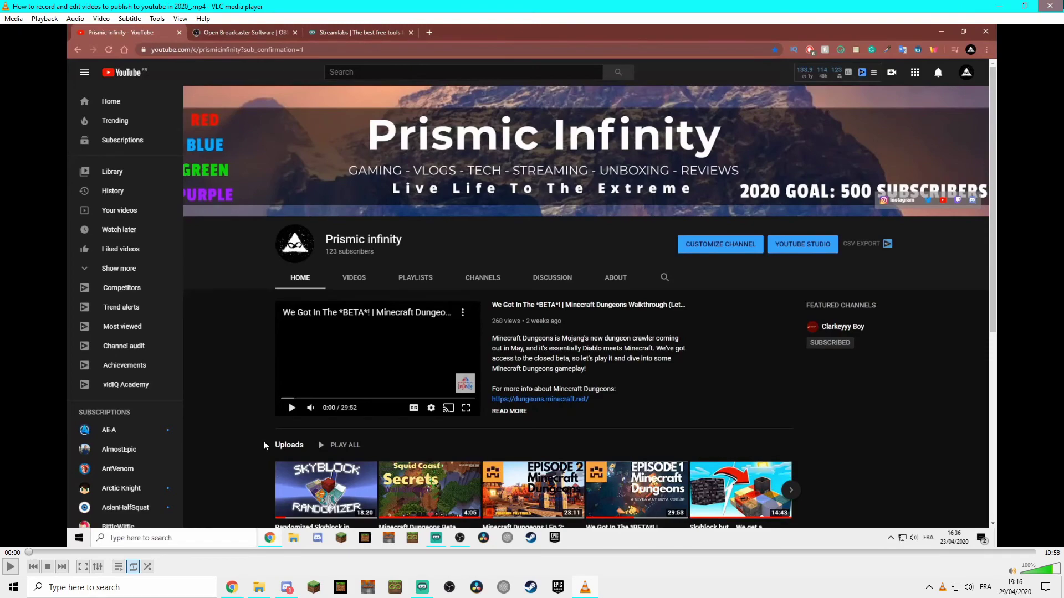
key("ctrl+q")
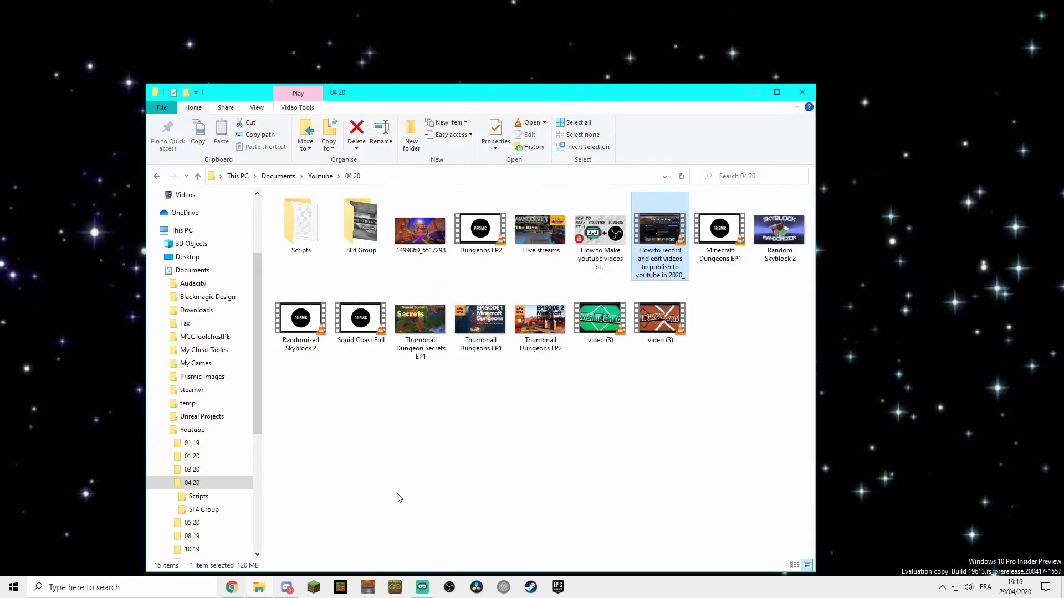
Switch to the YouTube channel page in Chrome and open the Upload videos dialog in YouTube Studio.
left_click(258, 587)
key("ctrl+1")
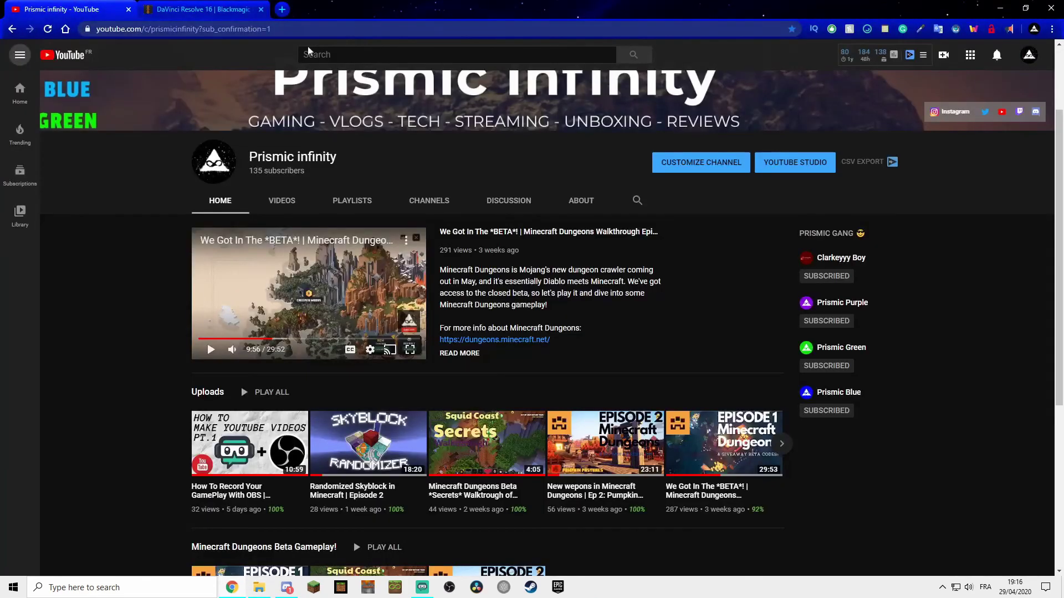
left_click(1029, 54)
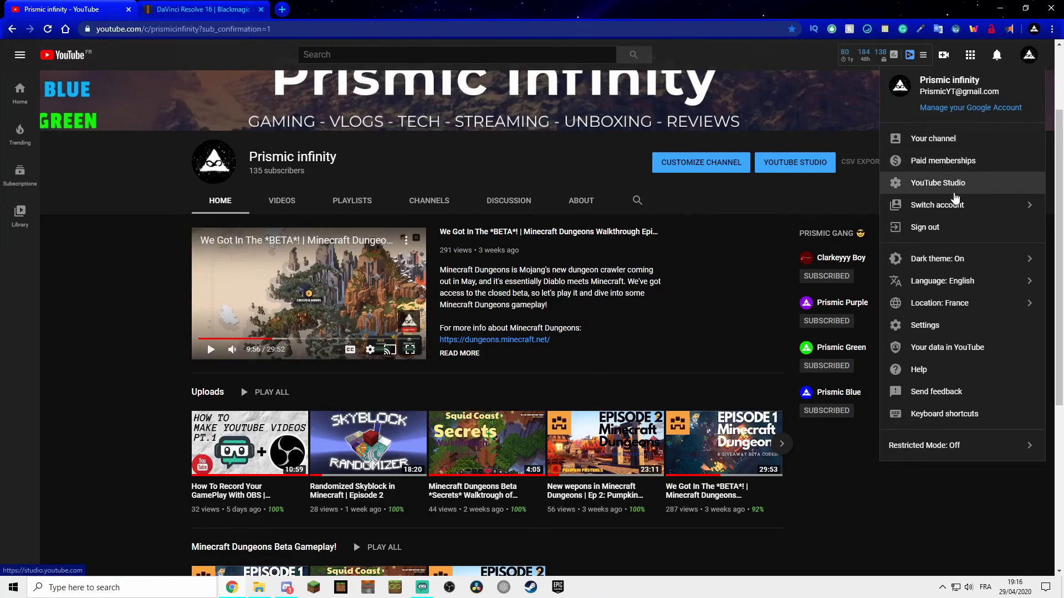
left_click(944, 55)
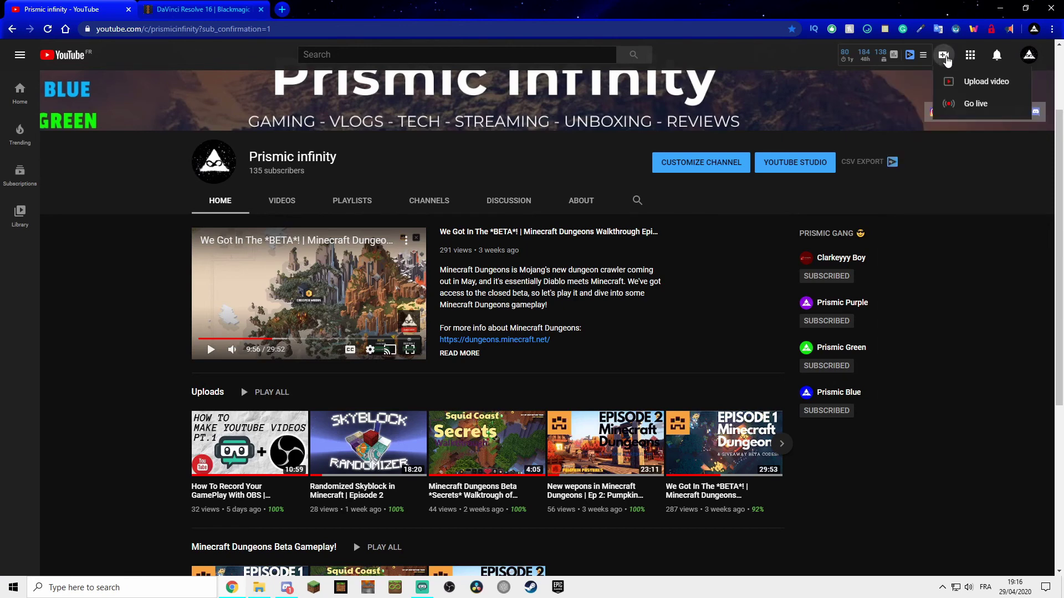
left_click(956, 89)
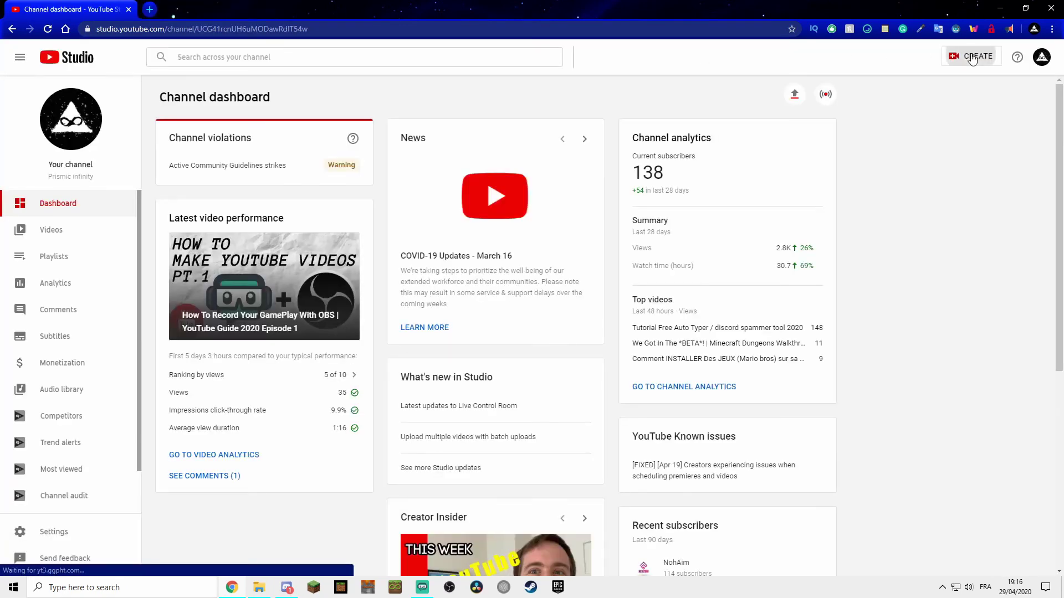
left_click(970, 56)
left_click(975, 79)
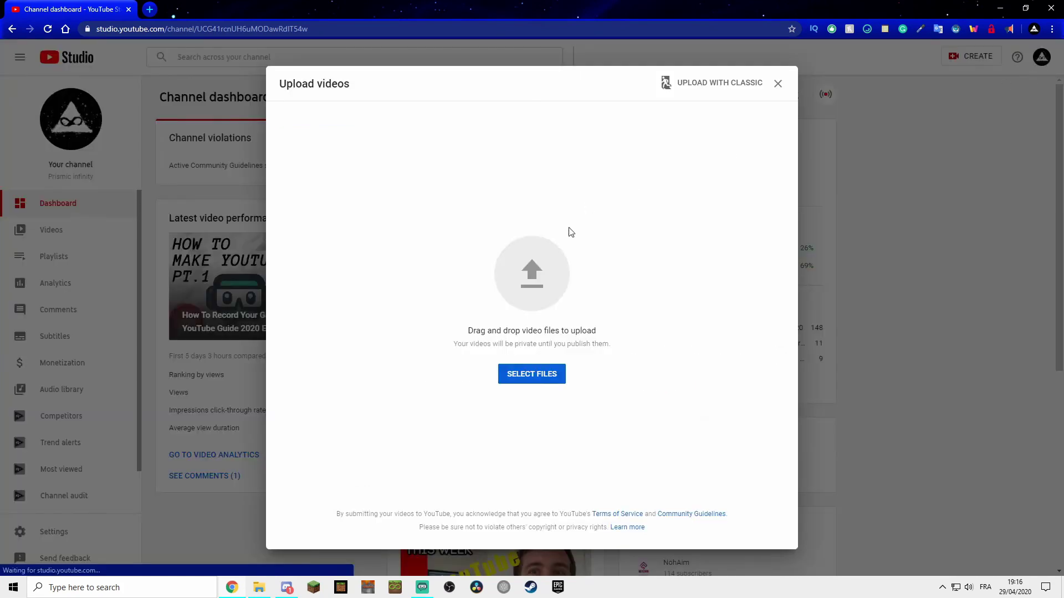
Select "How to record and edit videos to publish to youtube in 2020_" in Documents > Youtube > 04 20 as the upload file, and cancel the upload.
left_click(549, 373)
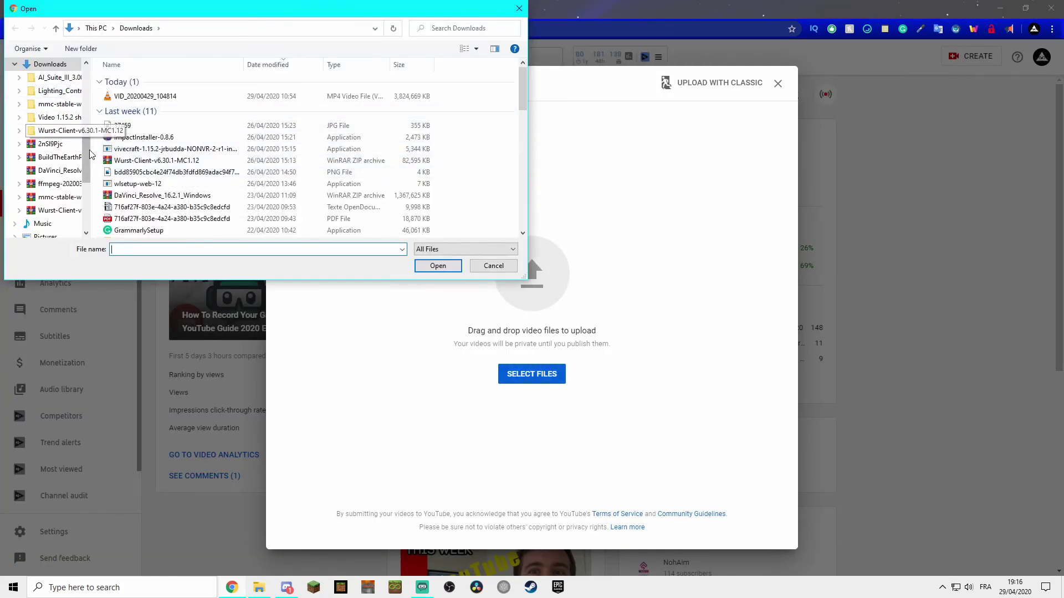
scroll(72, 197, "down", 4)
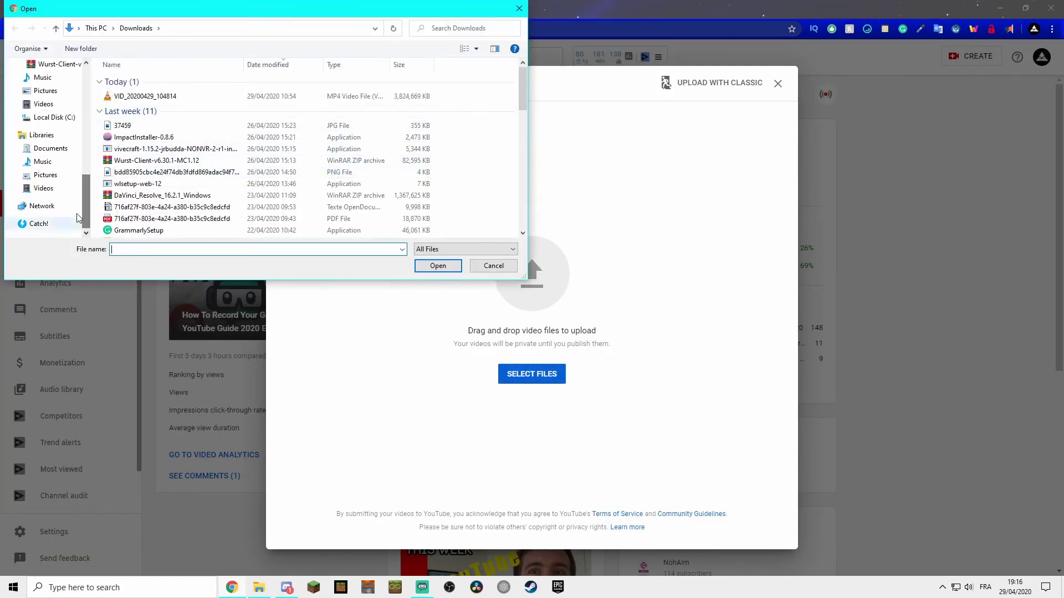
left_click(44, 188)
scroll(58, 122, "up", 5)
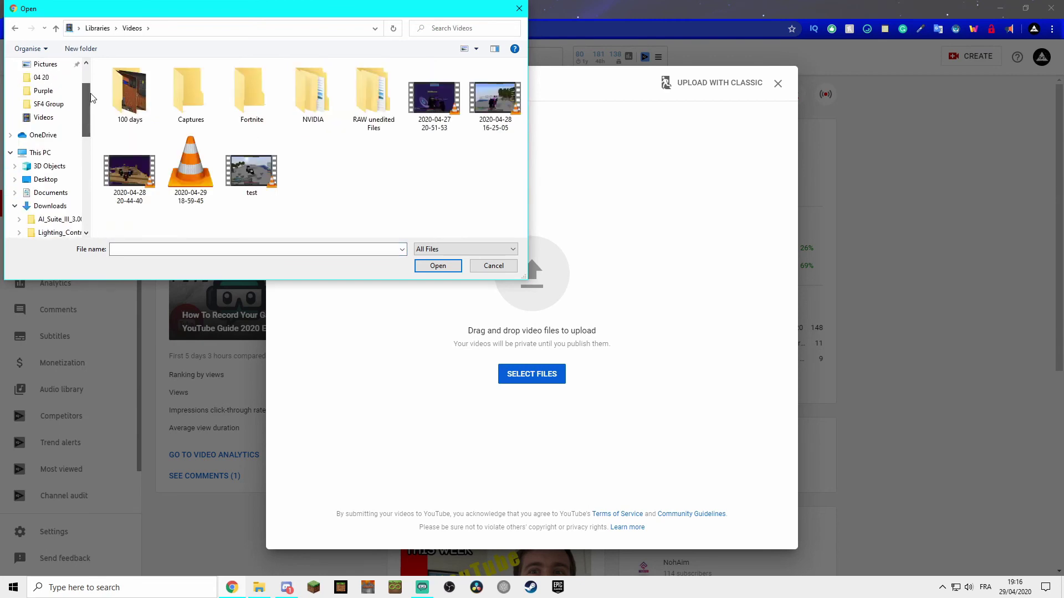
left_click(50, 66)
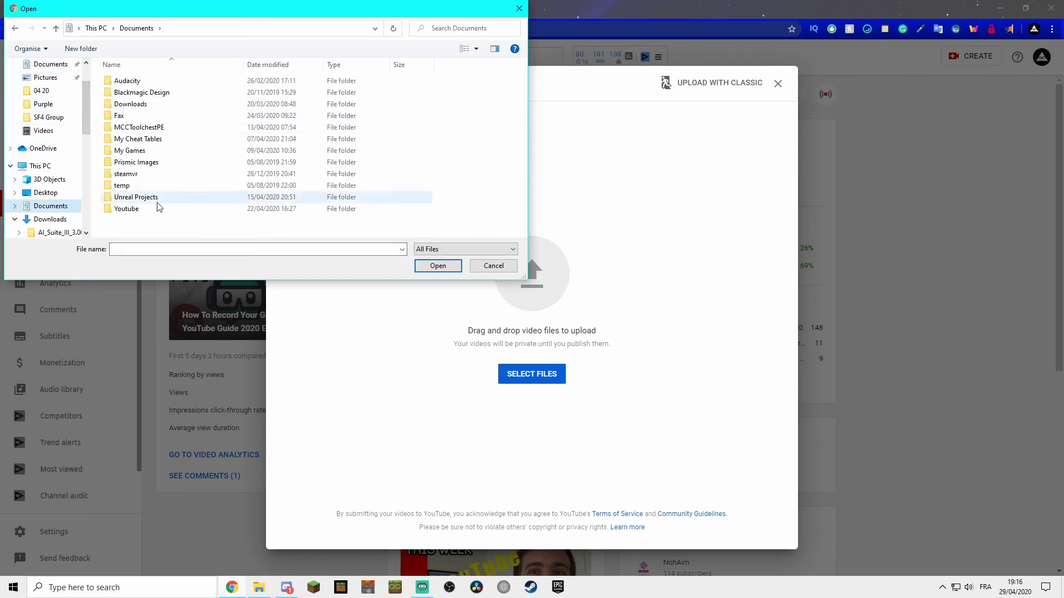
double_click(143, 210)
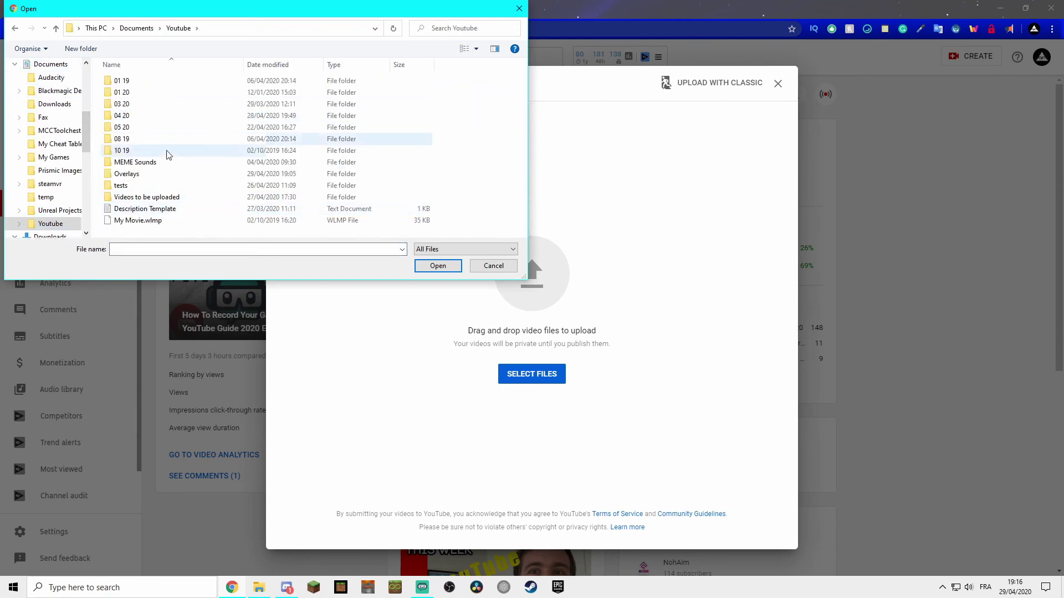
double_click(145, 115)
left_click(509, 114)
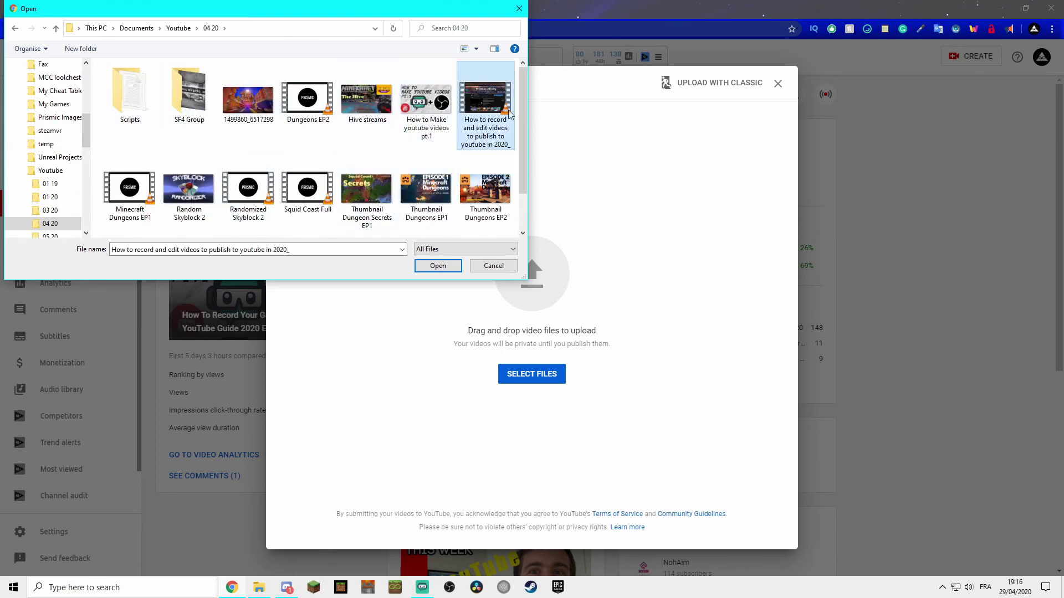
left_click_drag(490, 94, 488, 182)
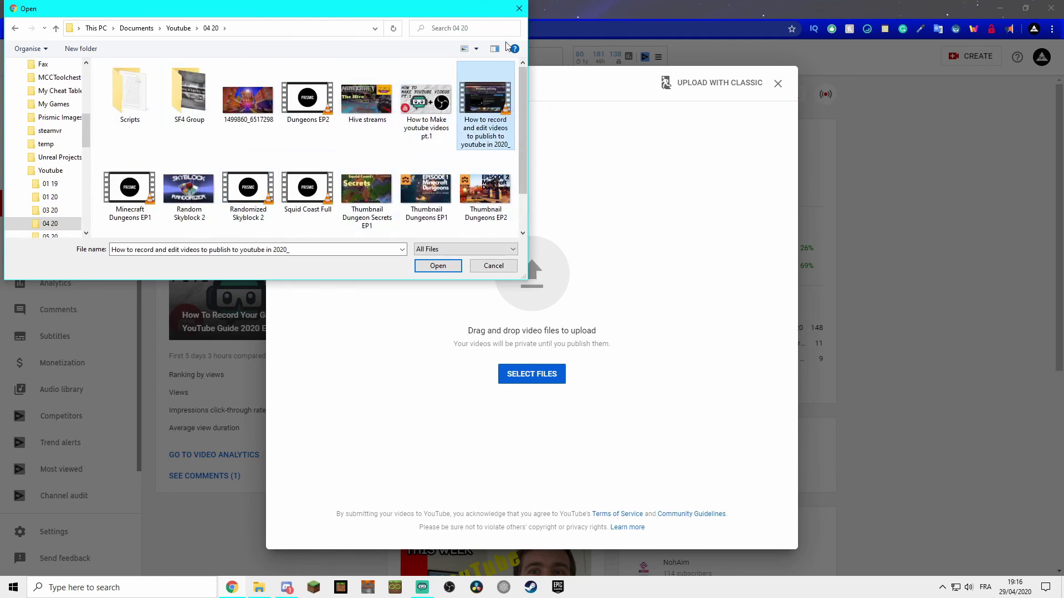
left_click(519, 8)
left_click(777, 84)
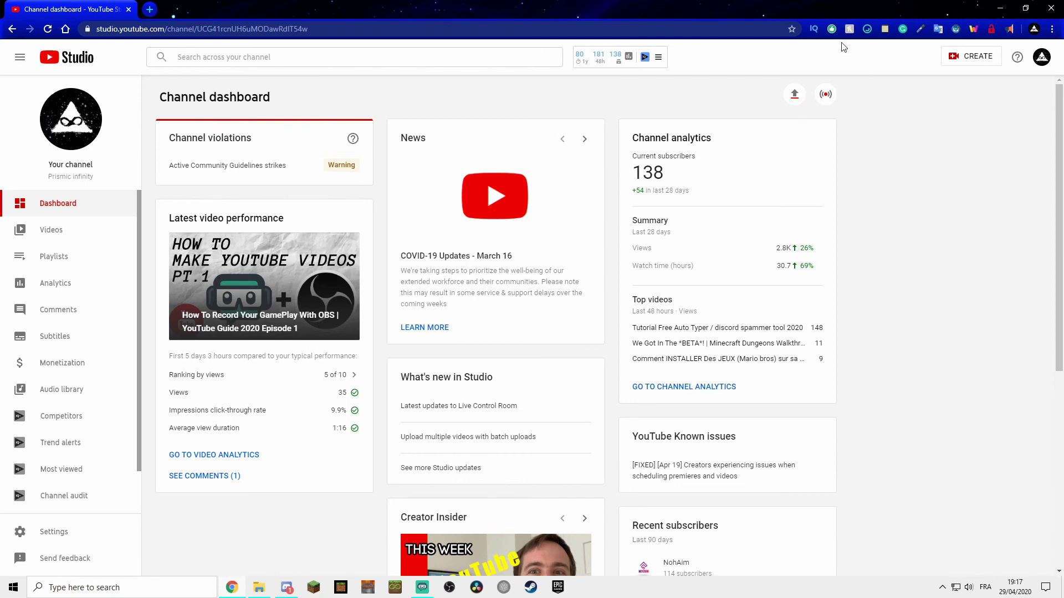
View the YouTube and vidIQ shortcuts in the vidIQ browser extension and close its popup.
left_click(813, 29)
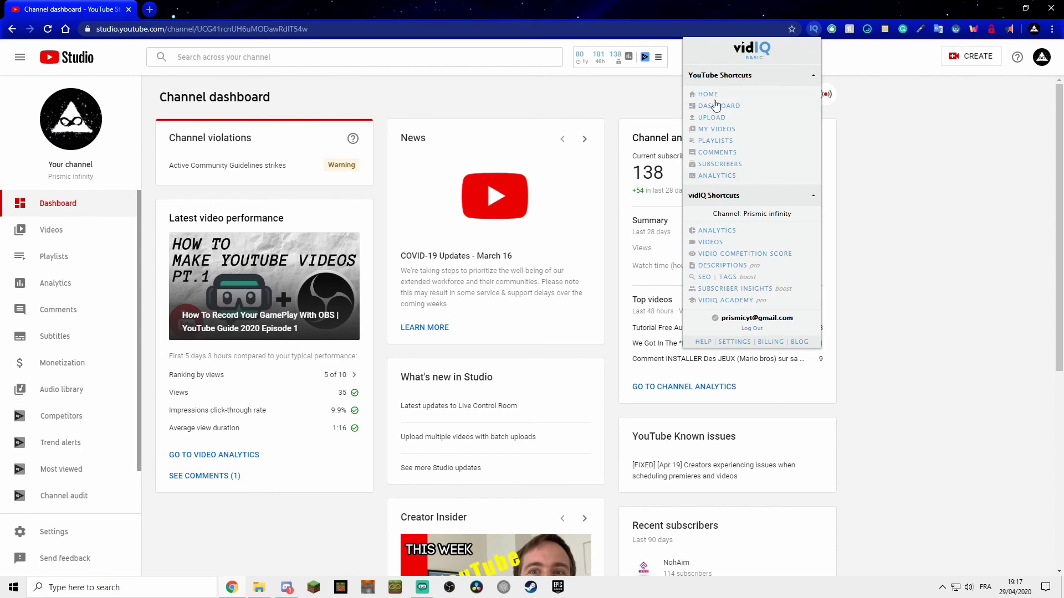
left_click(598, 94)
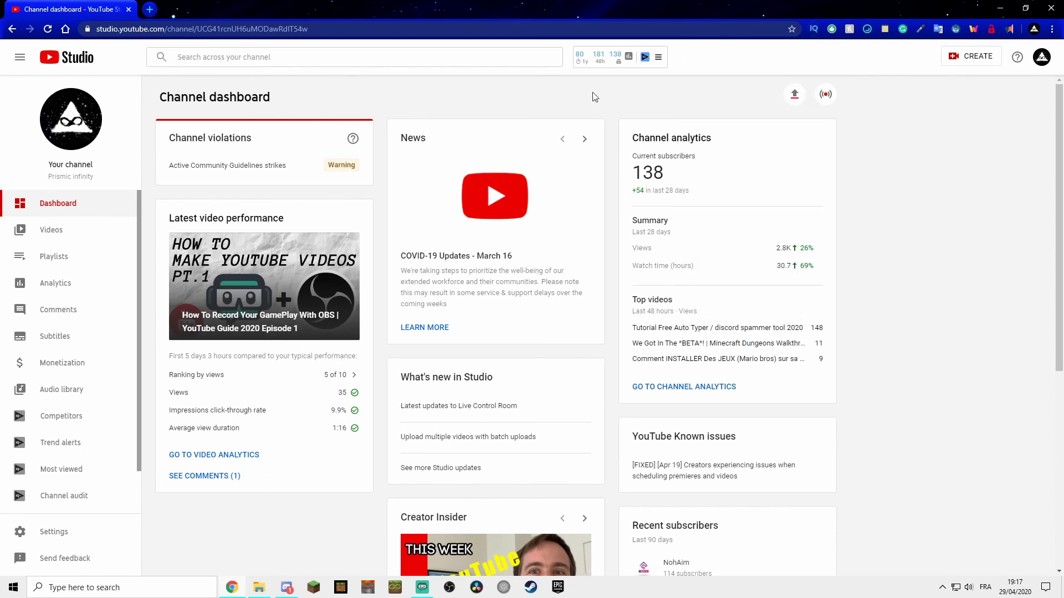